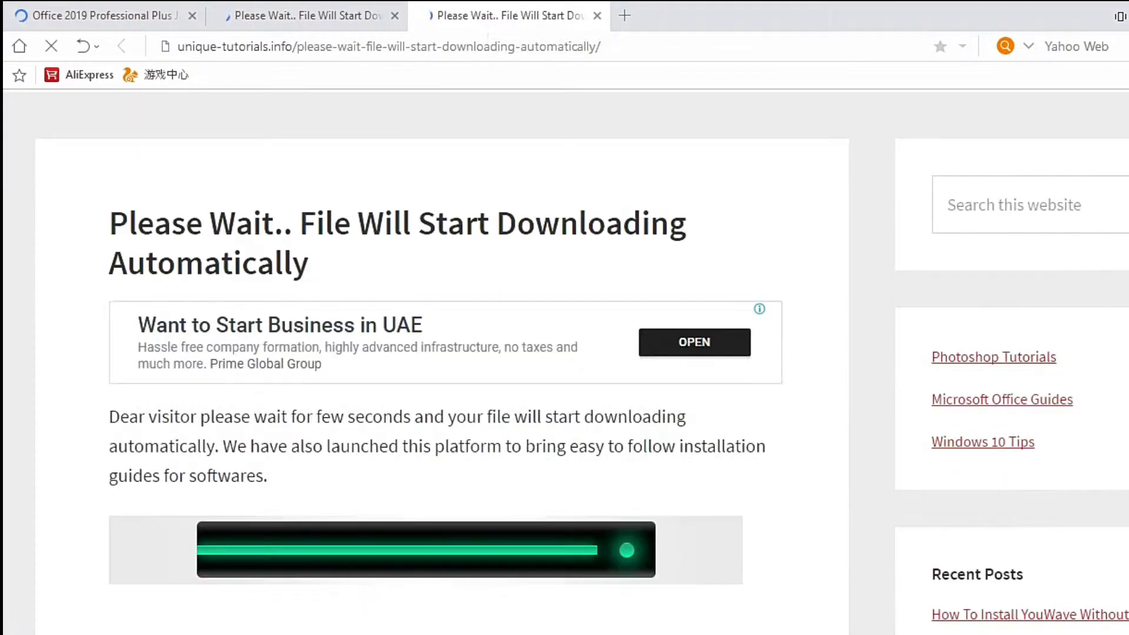
# - Download the Getintopc.com-Office_2019_Fix_Jan2019 ZIP through the Additional – Fix Files link and check the download progress
pyautogui.scroll(-5, 564, 362)
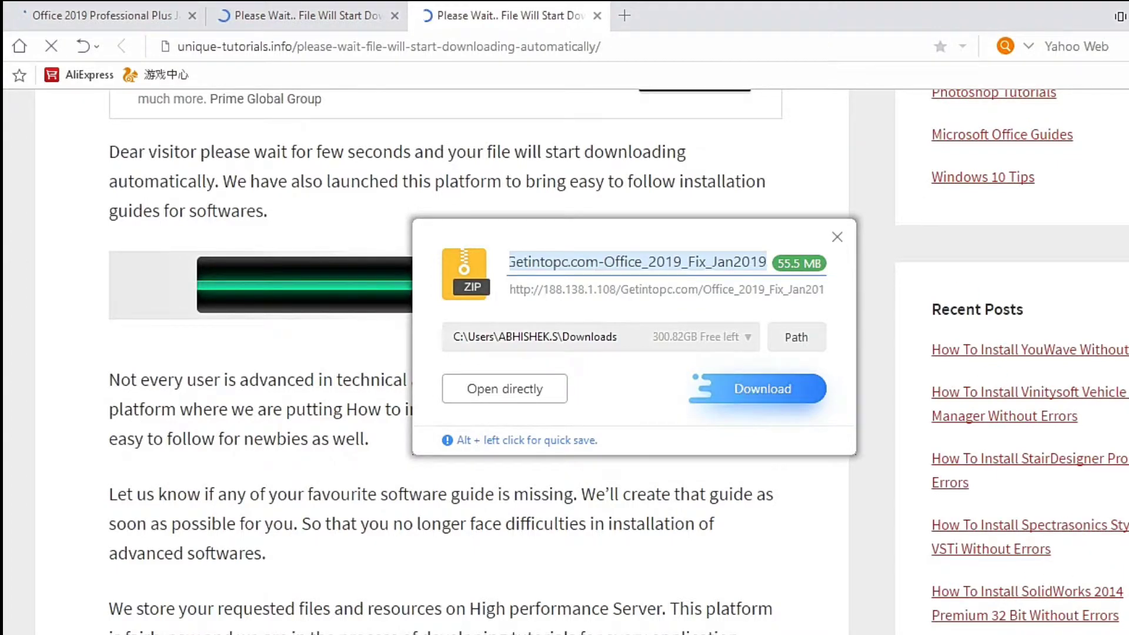
pyautogui.click(763, 389)
pyautogui.click(341, 15)
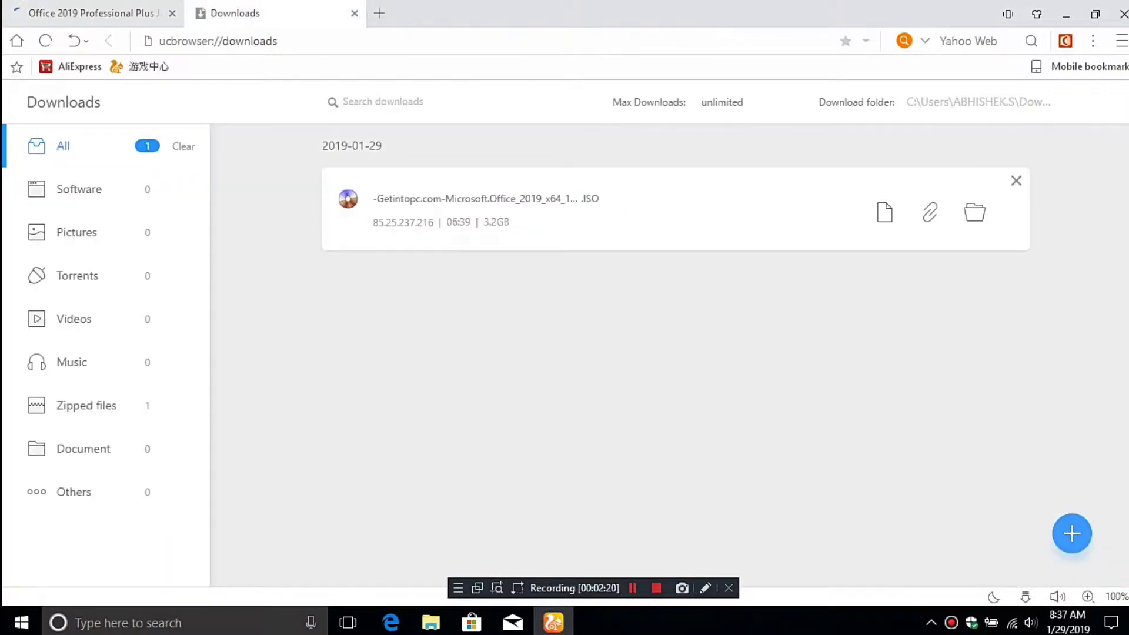
pyautogui.click(94, 14)
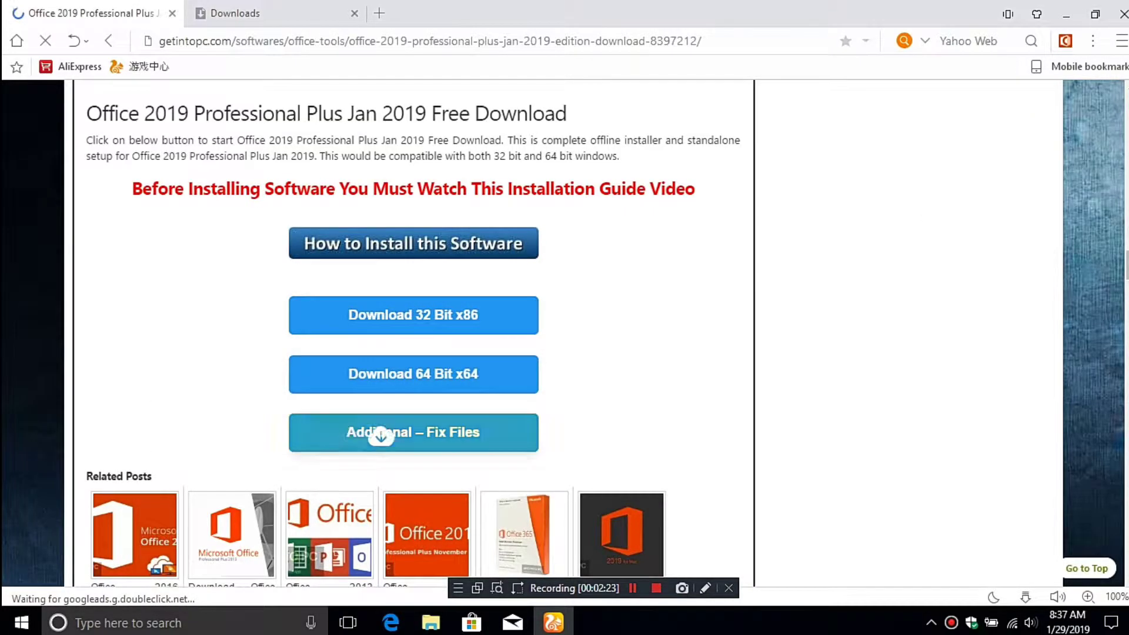
pyautogui.click(378, 434)
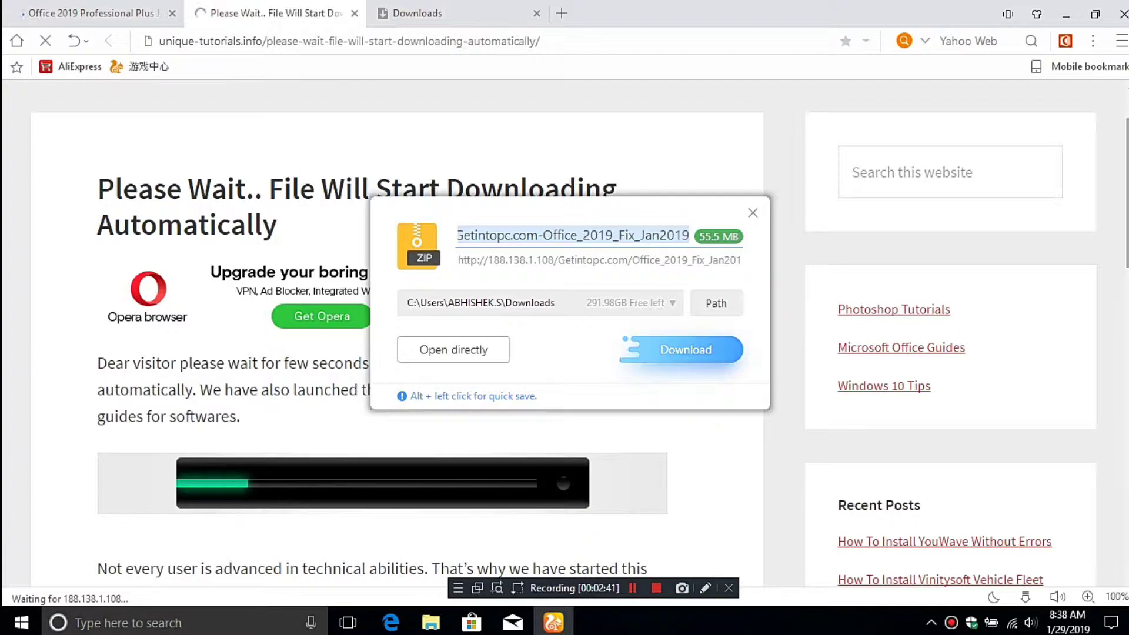
pyautogui.click(685, 350)
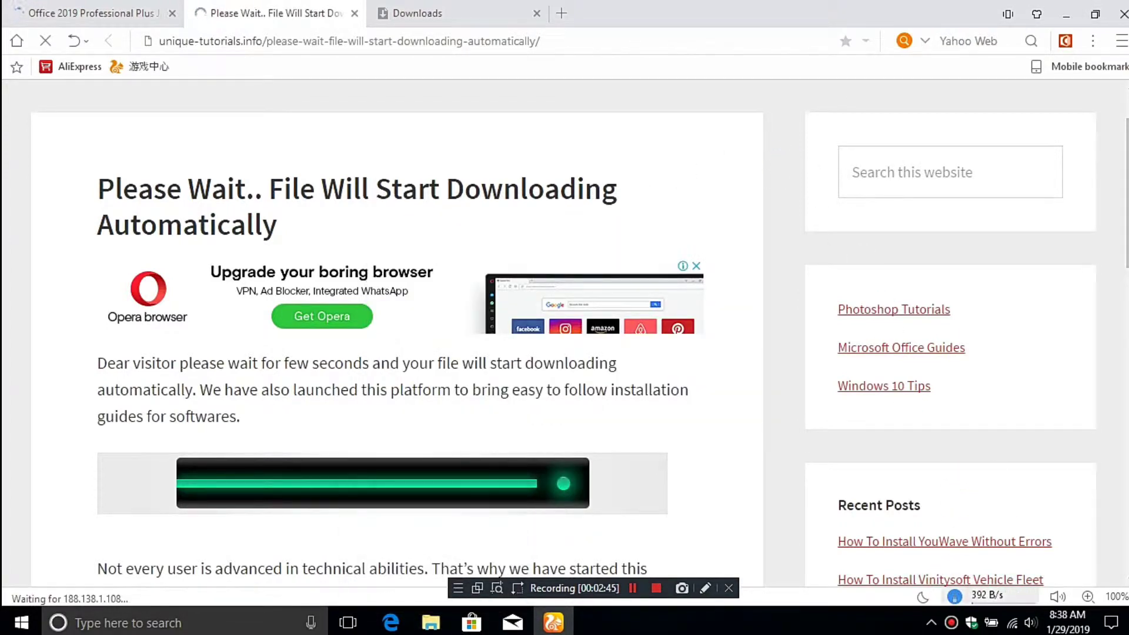
pyautogui.click(988, 596)
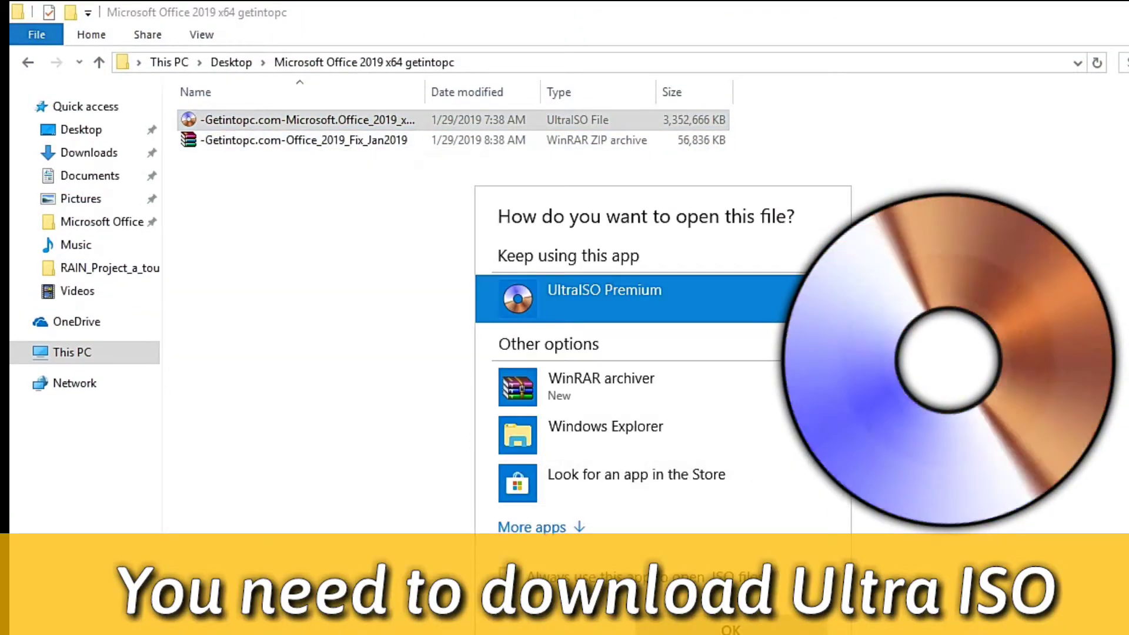
# - Close the app choice for the ISO file, launch UltraISO and continue with its trial version
pyautogui.click(731, 629)
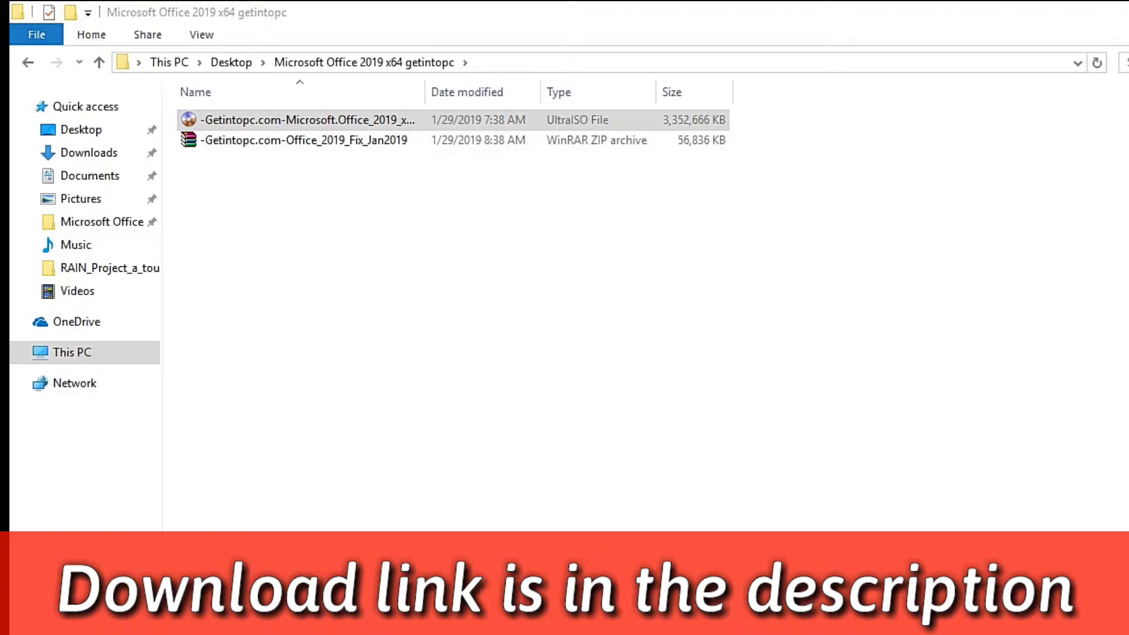
pyautogui.press('super')
pyautogui.write('ult')
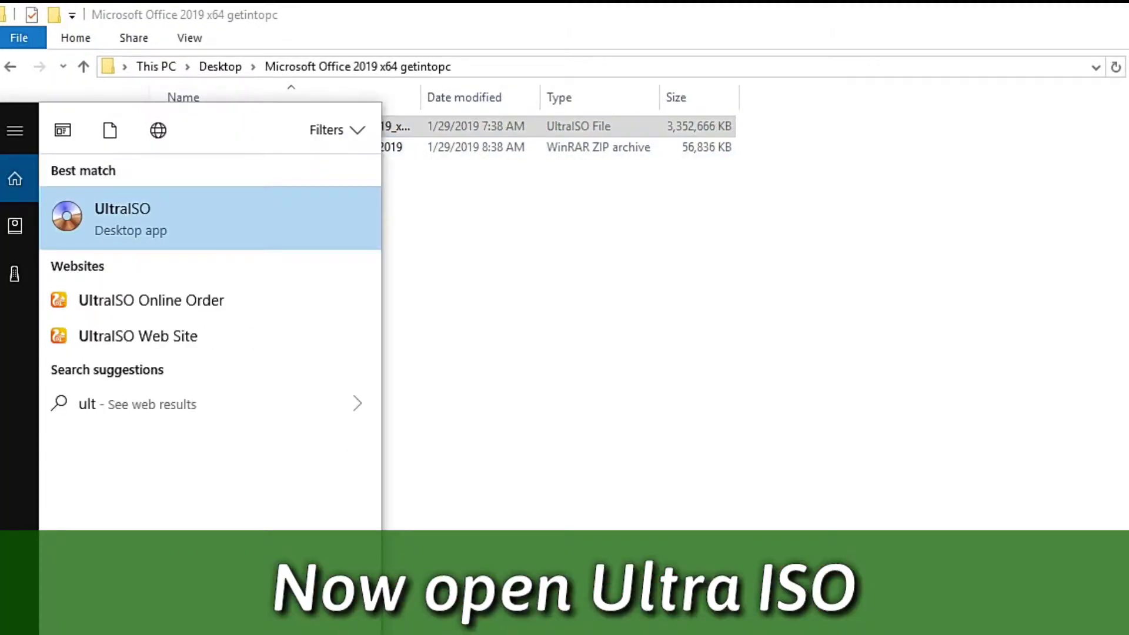
pyautogui.write('ra')
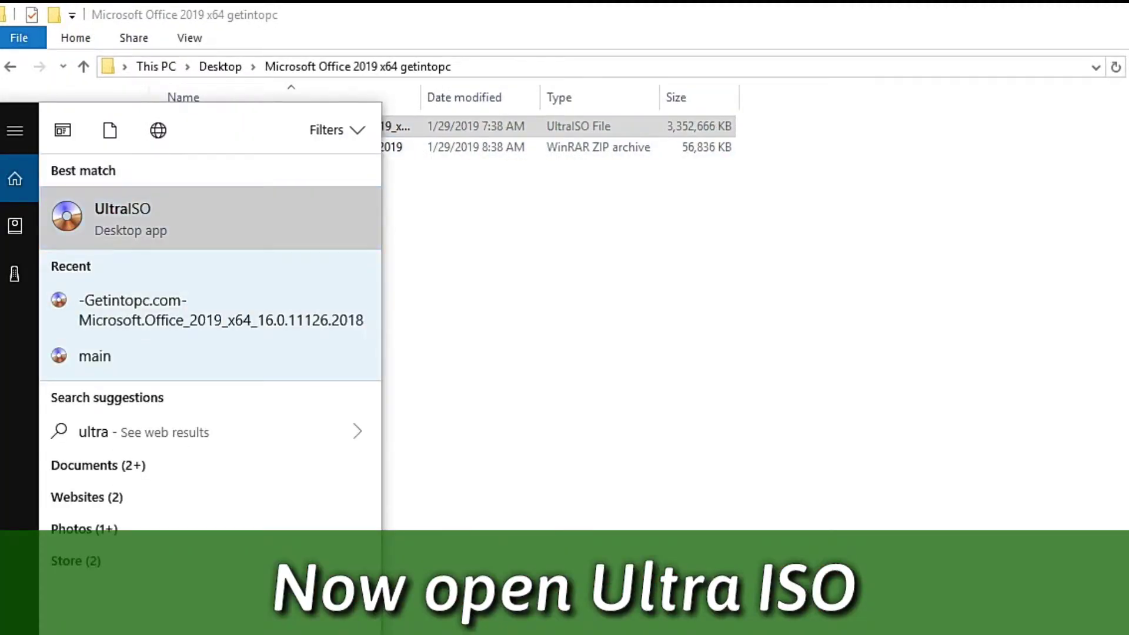
pyautogui.press('Return')
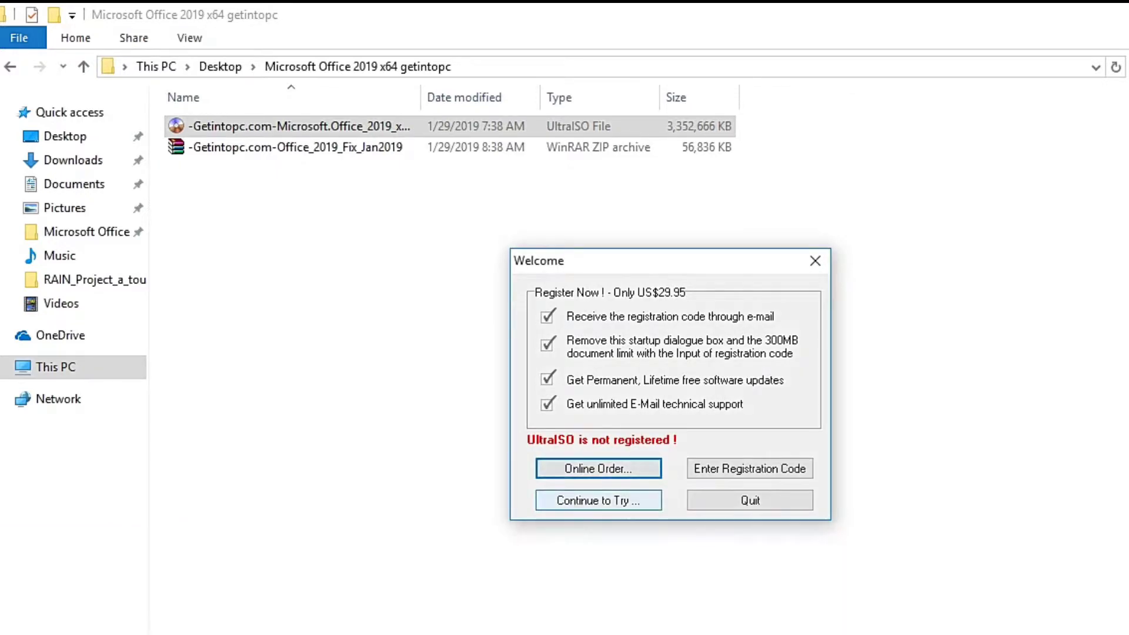
pyautogui.click(599, 500)
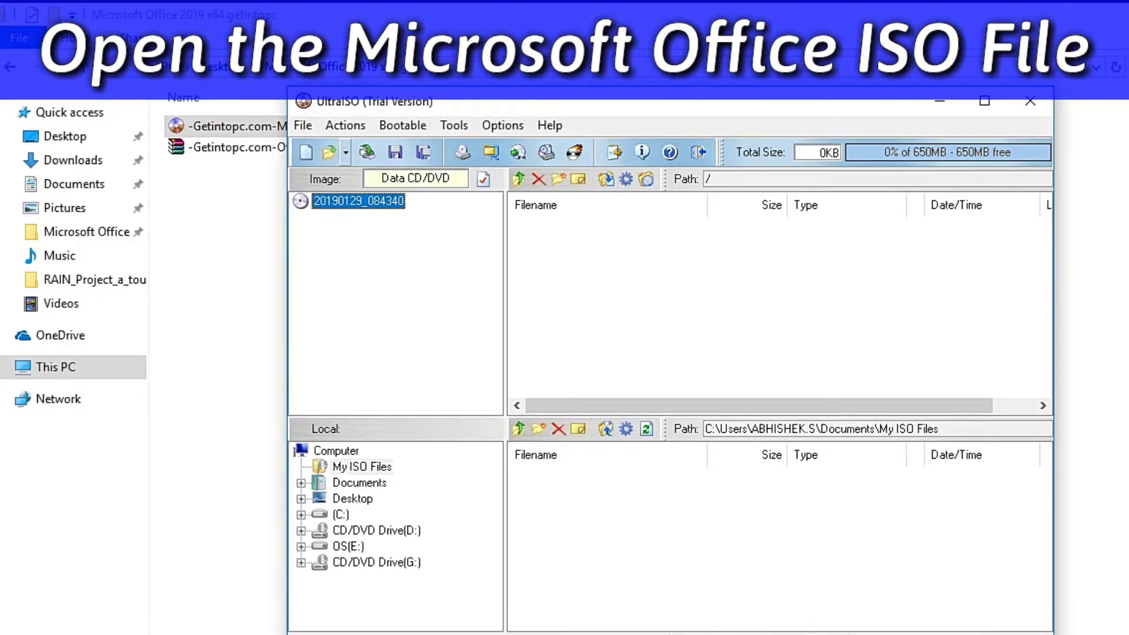
# - Open the Getintopc.com Microsoft Office 2019 ISO from the Desktop folder "Microsoft Office 2019 x64 getintopc"
pyautogui.click(303, 125)
pyautogui.moveTo(346, 126)
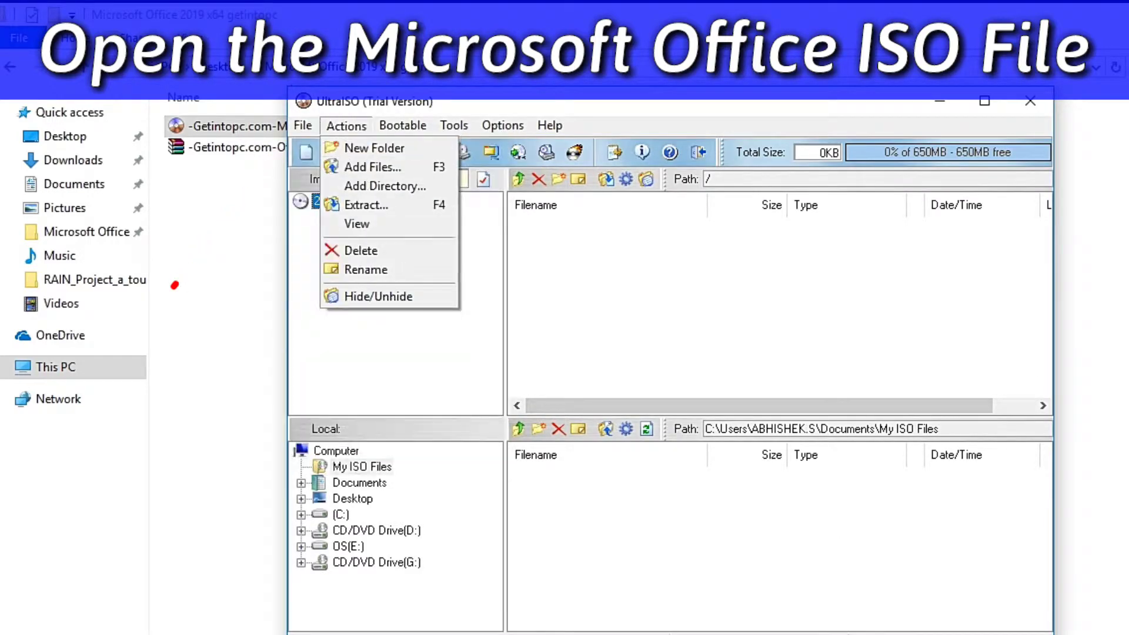
pyautogui.press('Left')
pyautogui.press('Down')
pyautogui.press('Return')
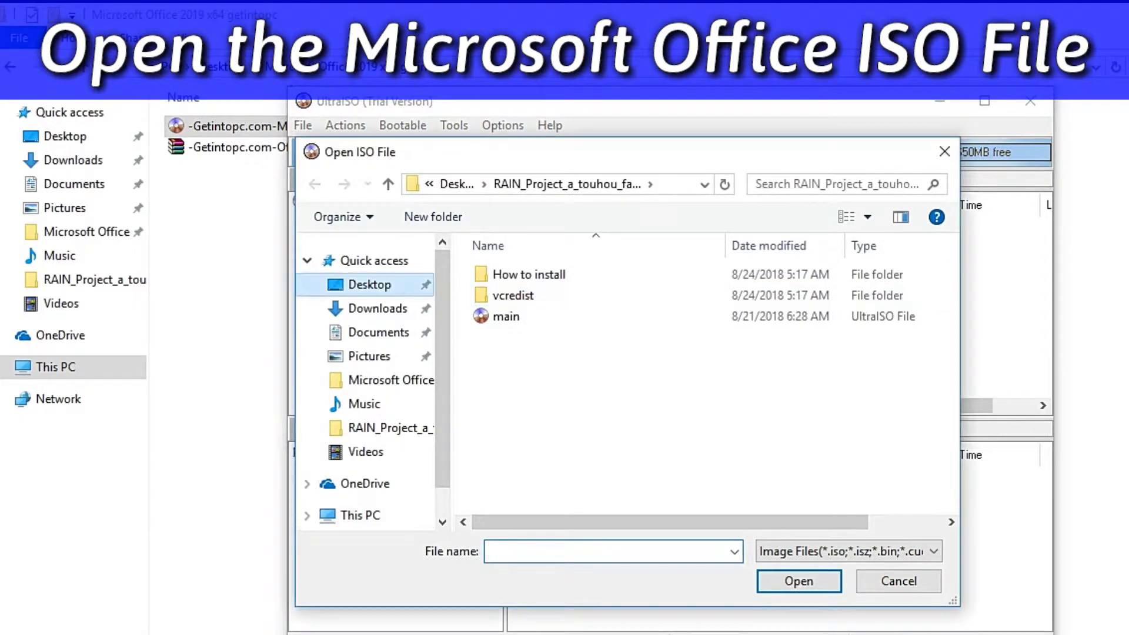
pyautogui.click(369, 285)
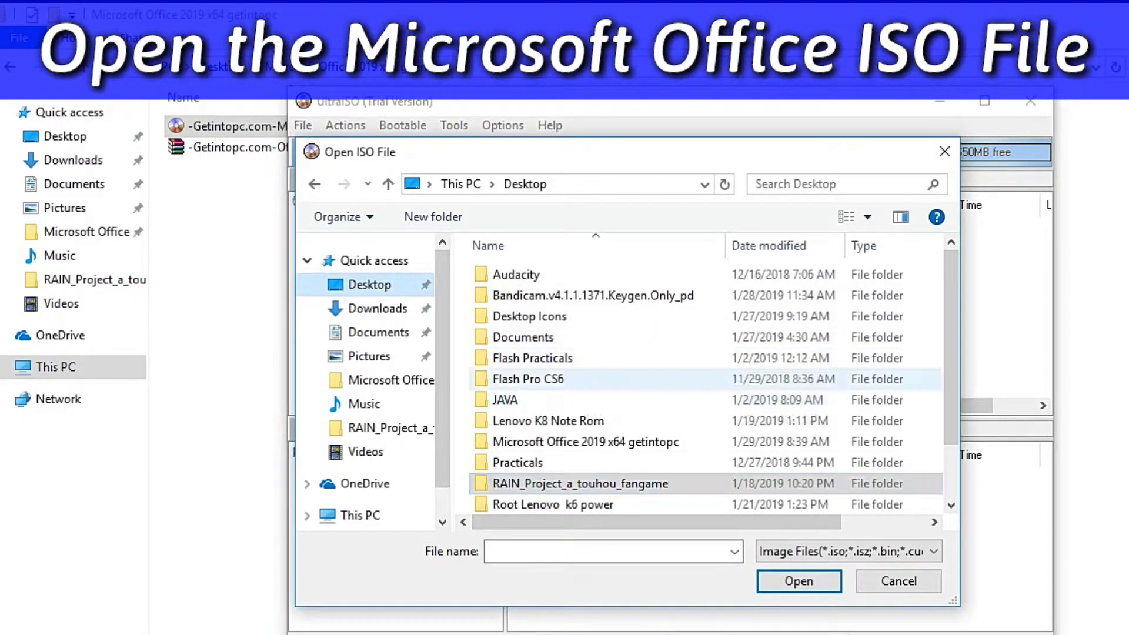
pyautogui.moveTo(951, 359); pyautogui.dragTo(950, 410)
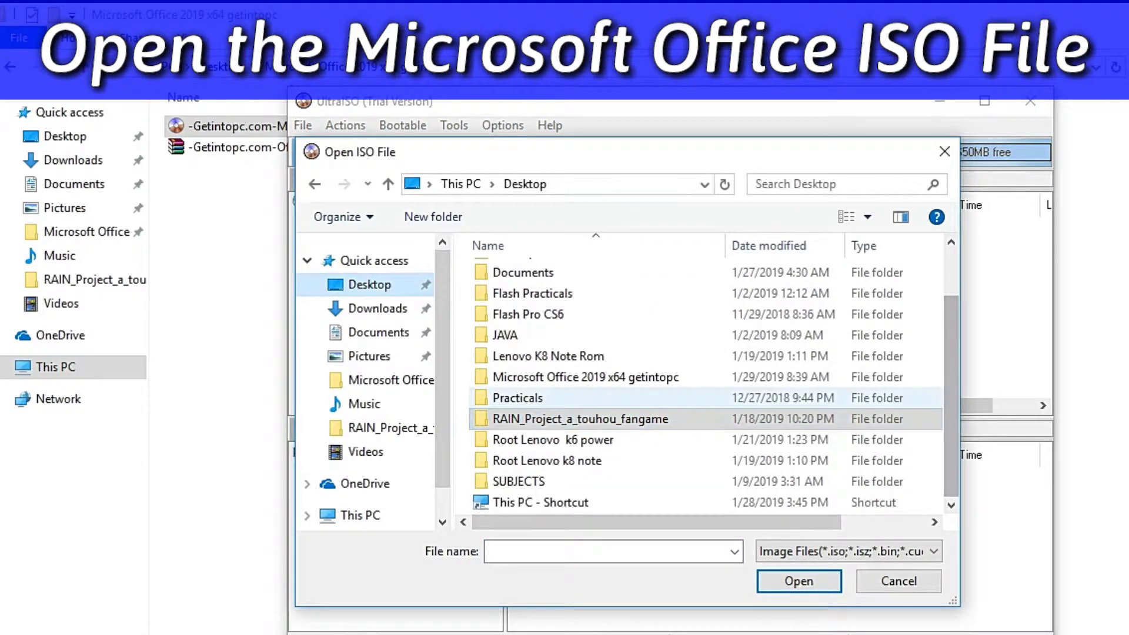
pyautogui.click(618, 377)
pyautogui.doubleClick(618, 377)
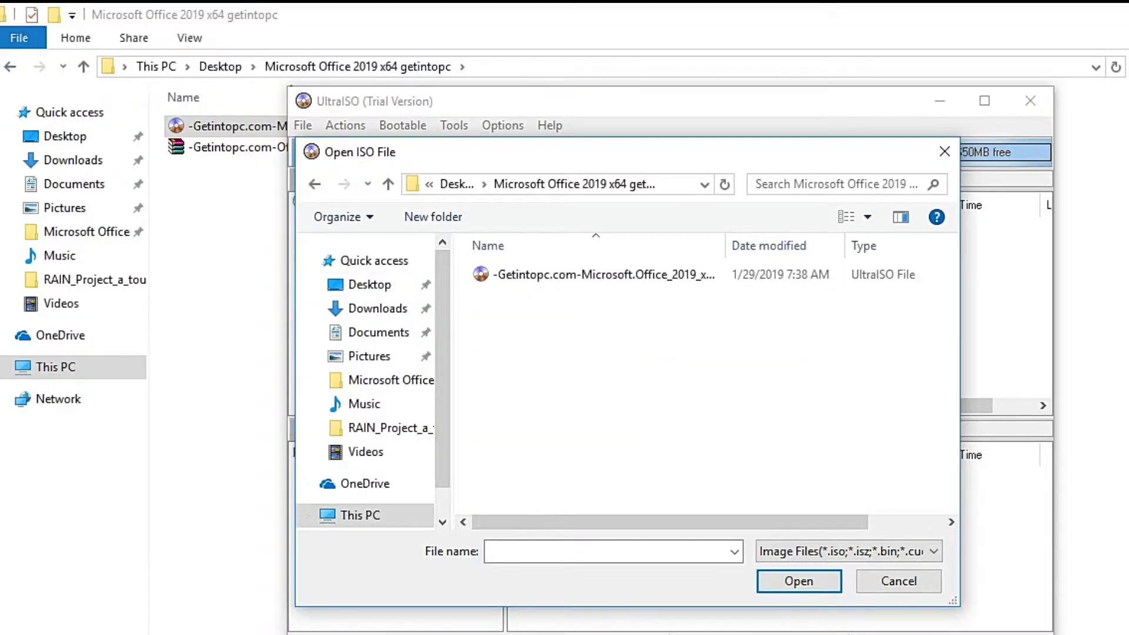
pyautogui.doubleClick(605, 274)
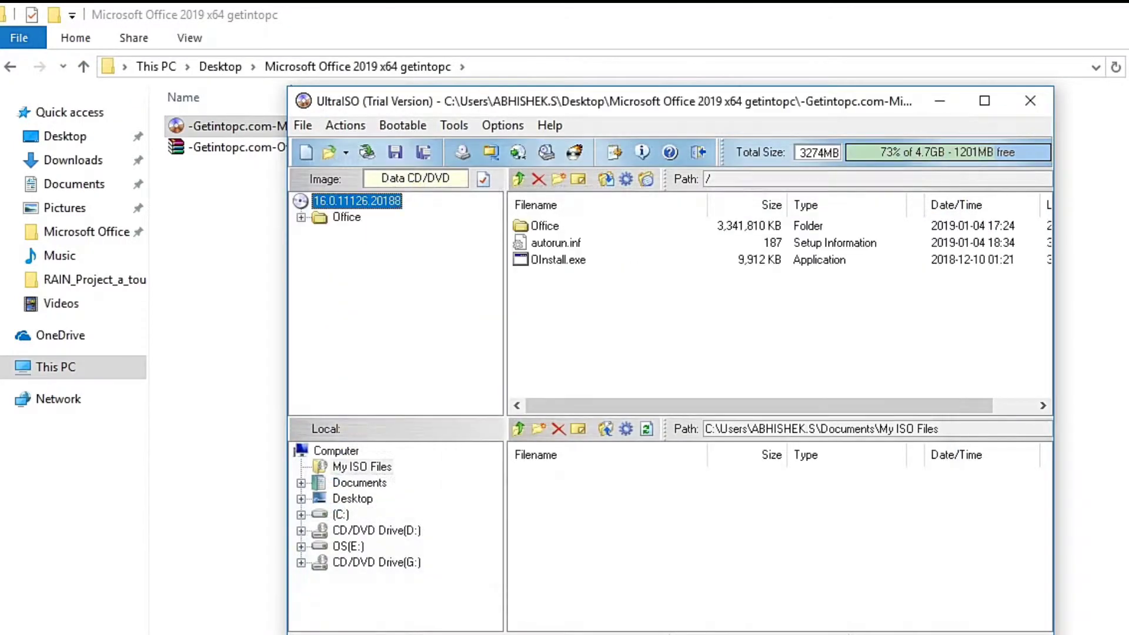
# - Mount the opened Microsoft Office ISO image to the virtual drive ISO Drive (G:)
pyautogui.moveTo(596, 297)
pyautogui.mouseDown()
pyautogui.moveTo(560, 263)
pyautogui.moveTo(579, 344)
pyautogui.mouseUp()
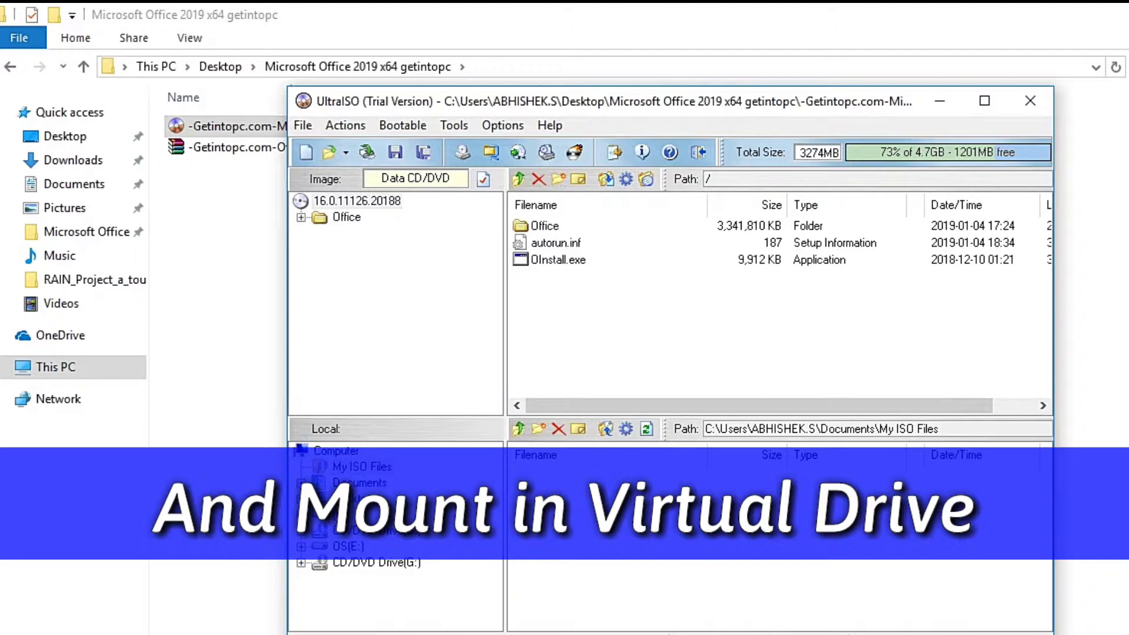
pyautogui.click(454, 125)
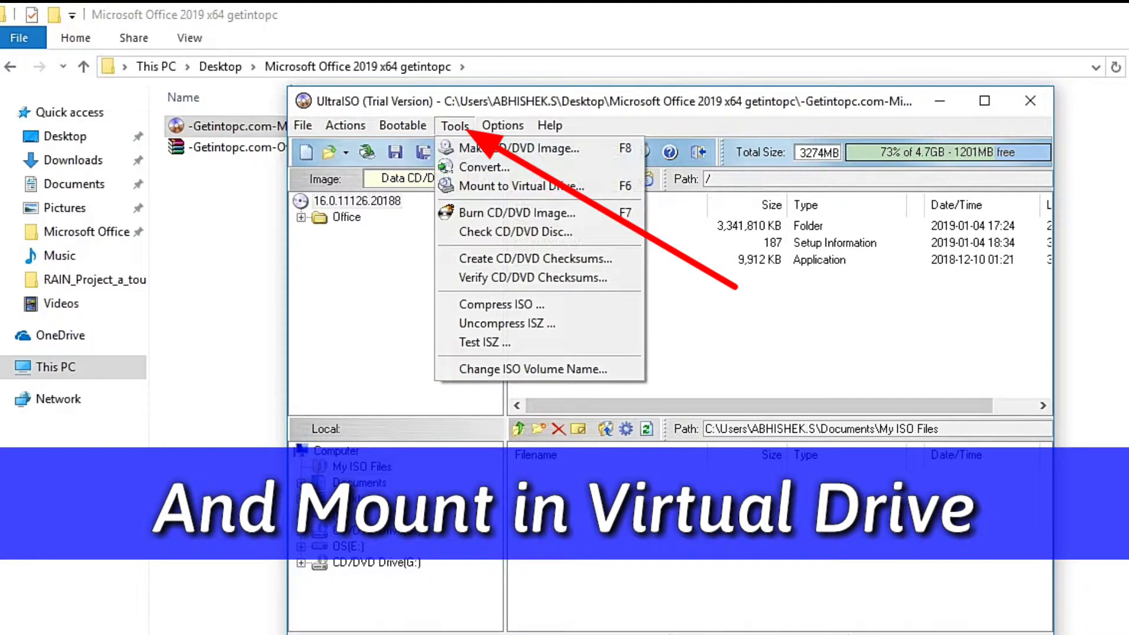
pyautogui.click(403, 125)
pyautogui.click(357, 201)
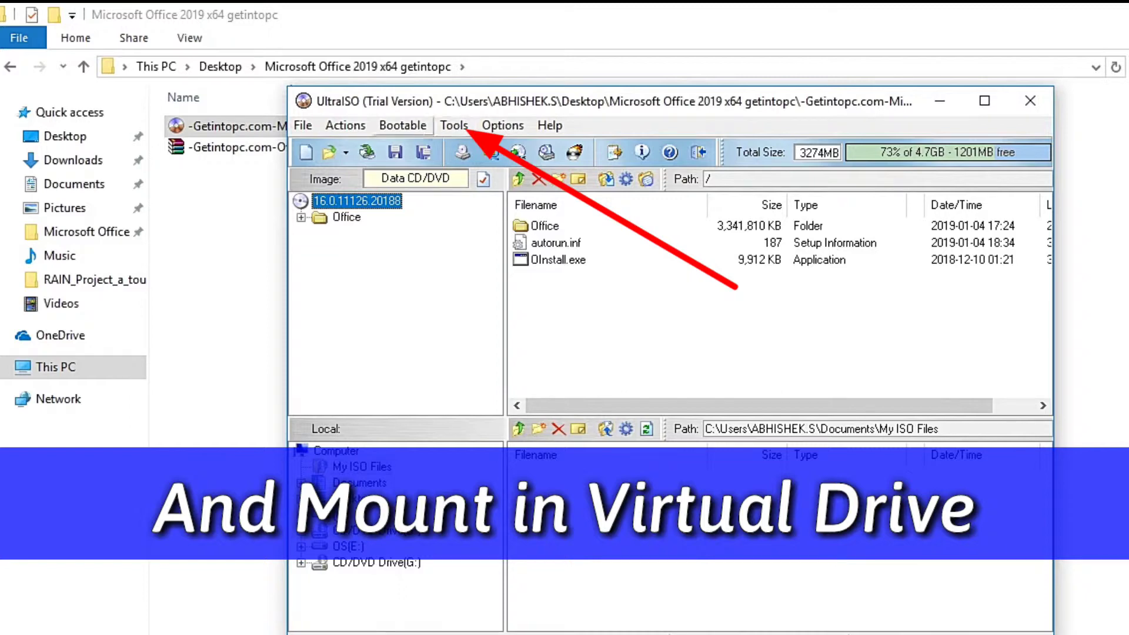
pyautogui.click(454, 125)
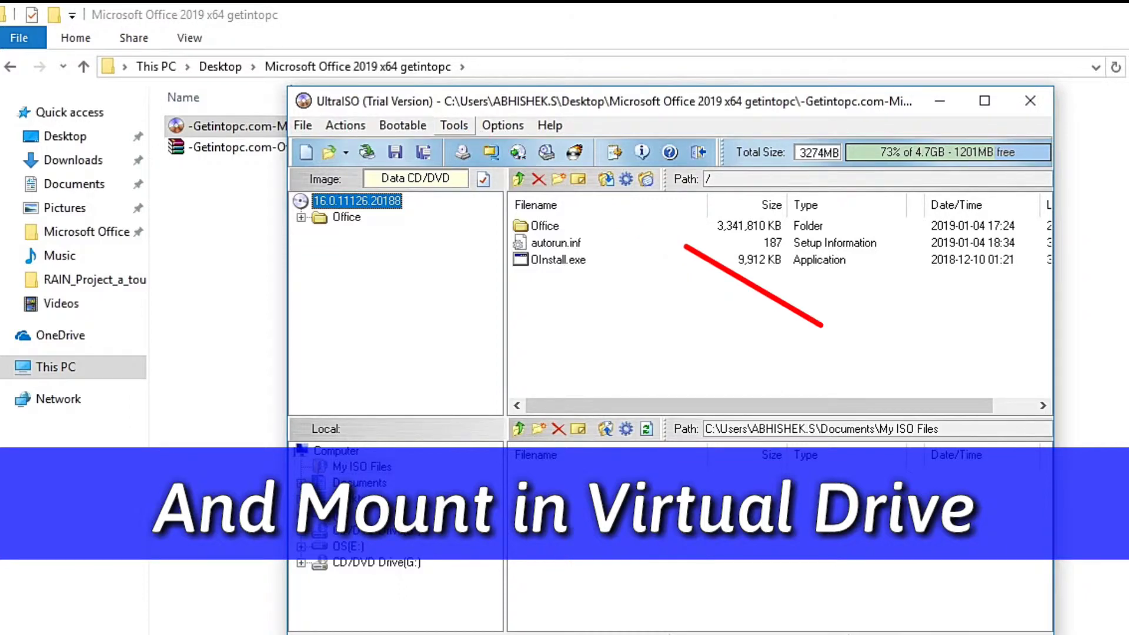
pyautogui.click(522, 185)
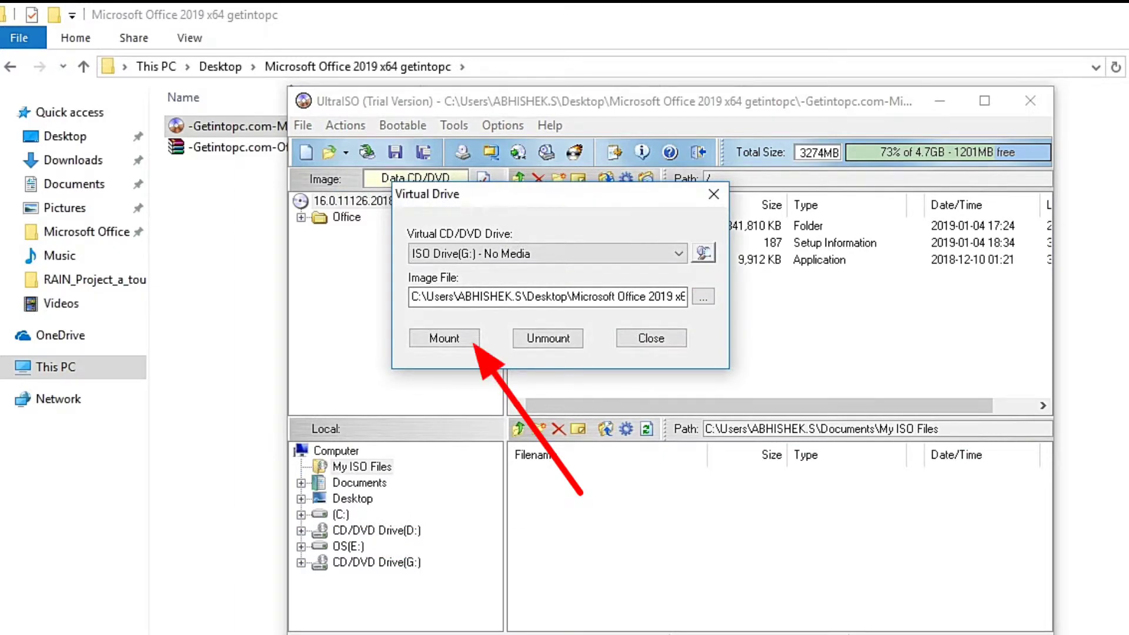
pyautogui.click(444, 338)
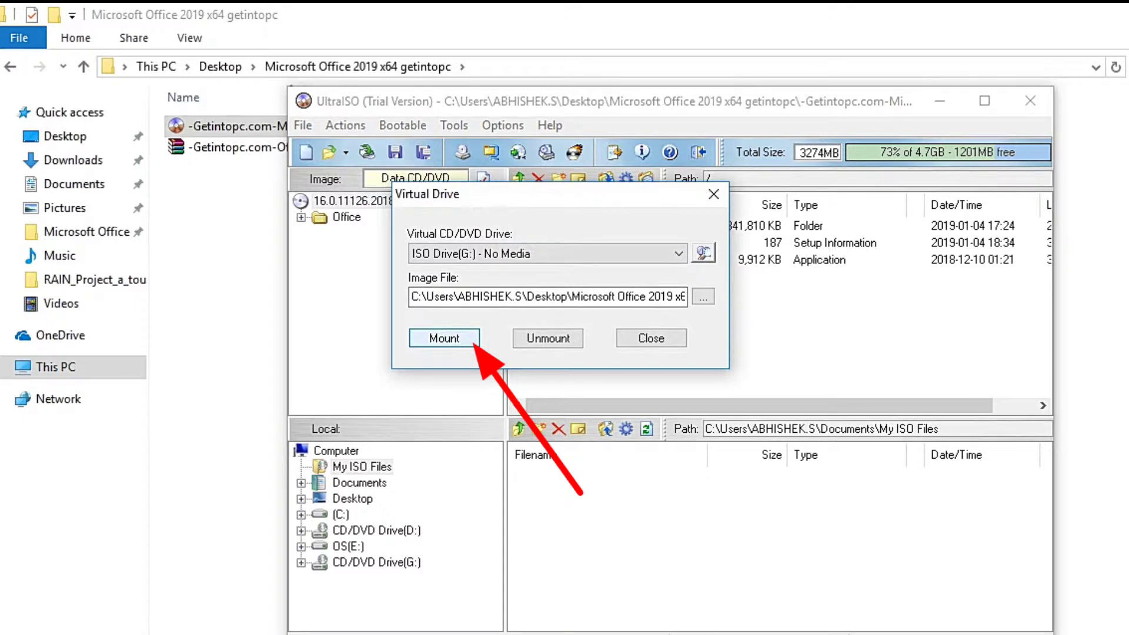
pyautogui.click(444, 338)
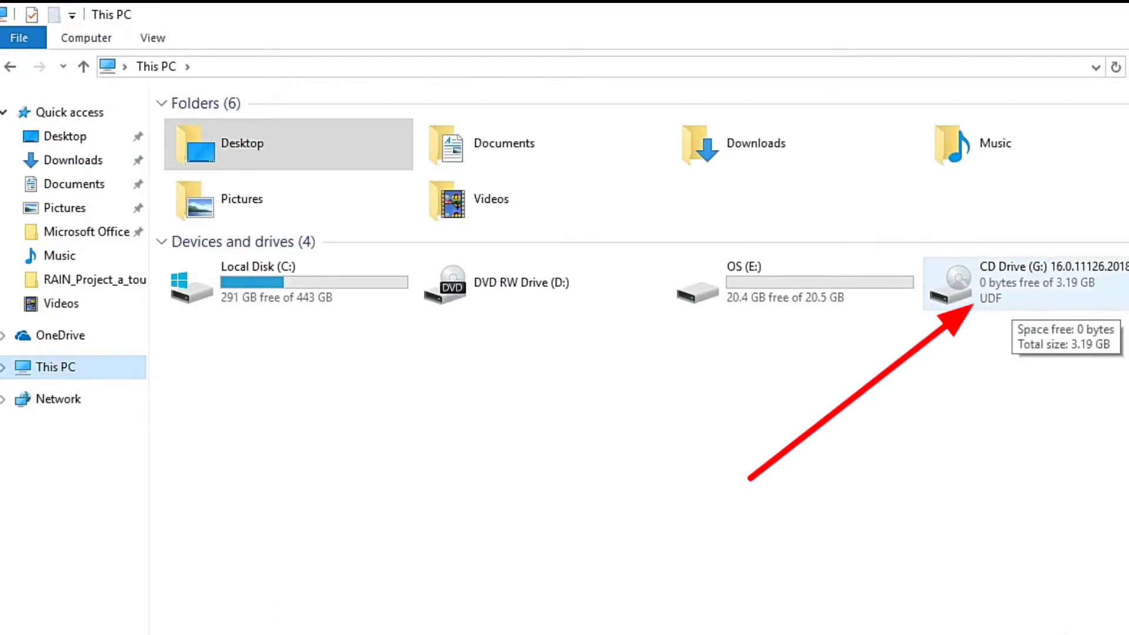
# - Start OInstall from the mounted CD Drive (G:) and select Microsoft Office 2019 as the version
pyautogui.doubleClick(1000, 291)
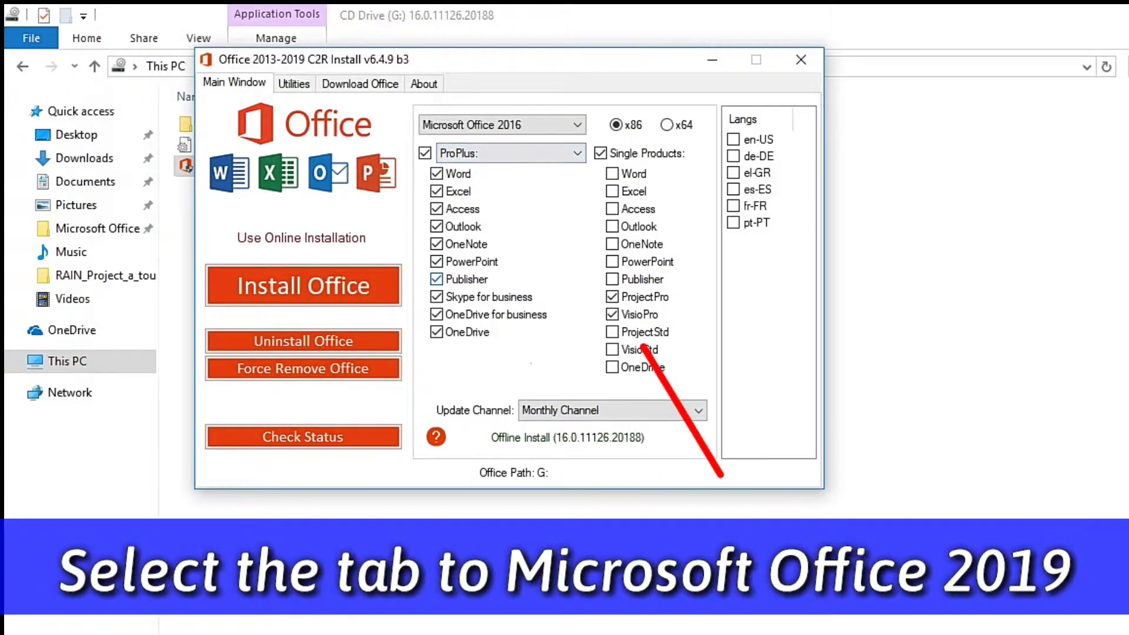
pyautogui.click(502, 125)
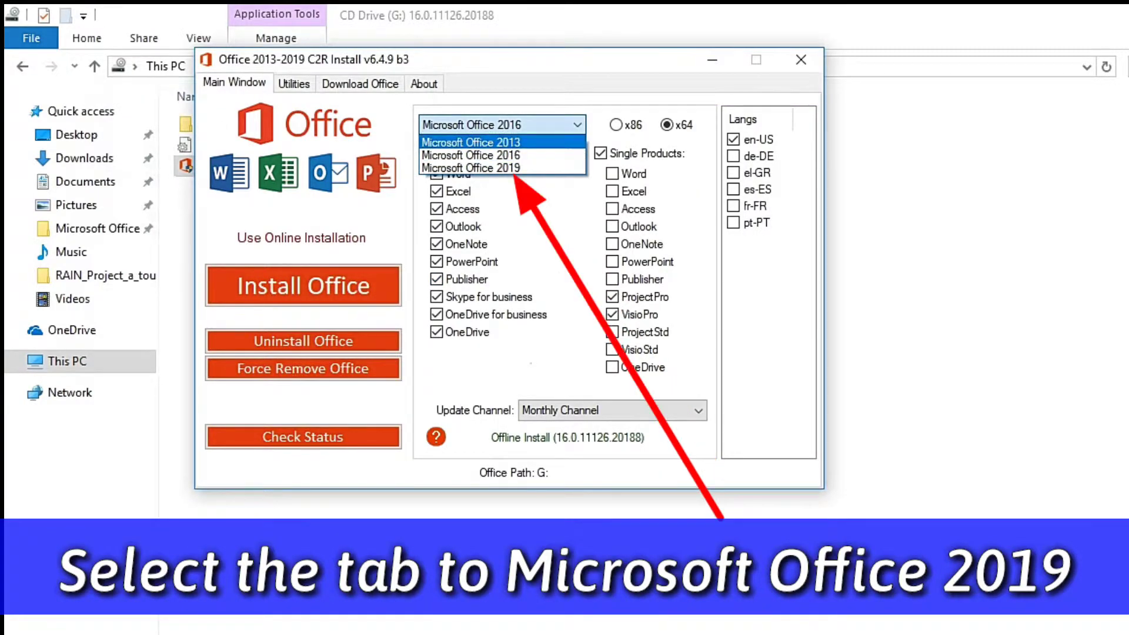
pyautogui.press('Return')
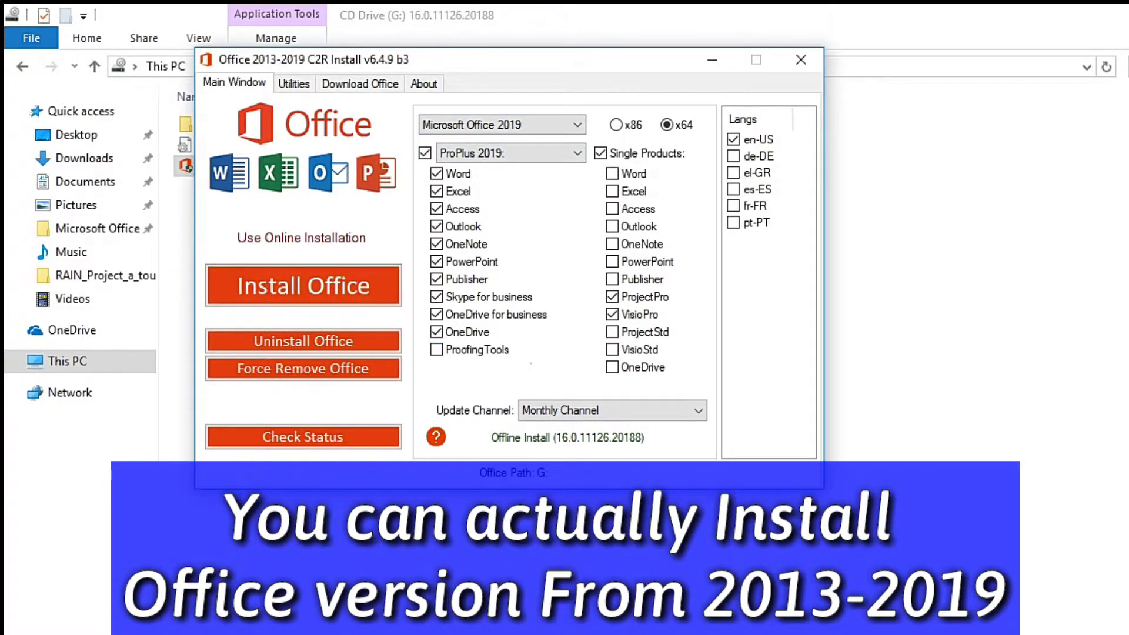
pyautogui.hotkey('alt', 'Down')
pyautogui.press('Up')
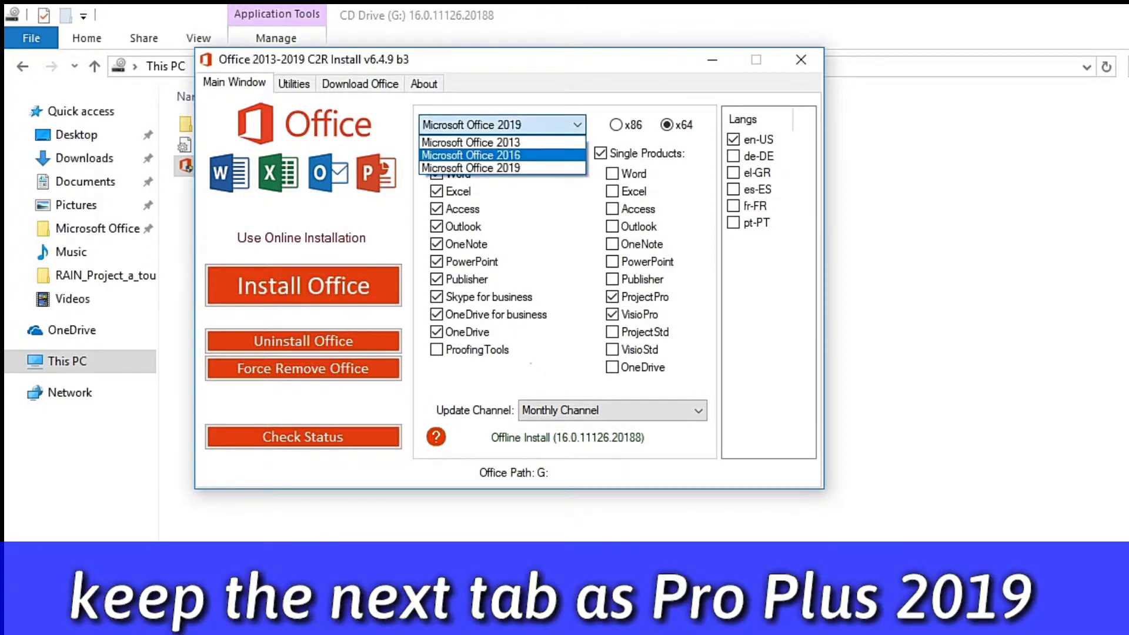
pyautogui.press('Return')
pyautogui.hotkey('alt', 'Down')
pyautogui.press('Down')
pyautogui.press('Return')
# - Look through the Office 2019 editions and choose ProPlus 2019
pyautogui.hotkey('alt', 'Down')
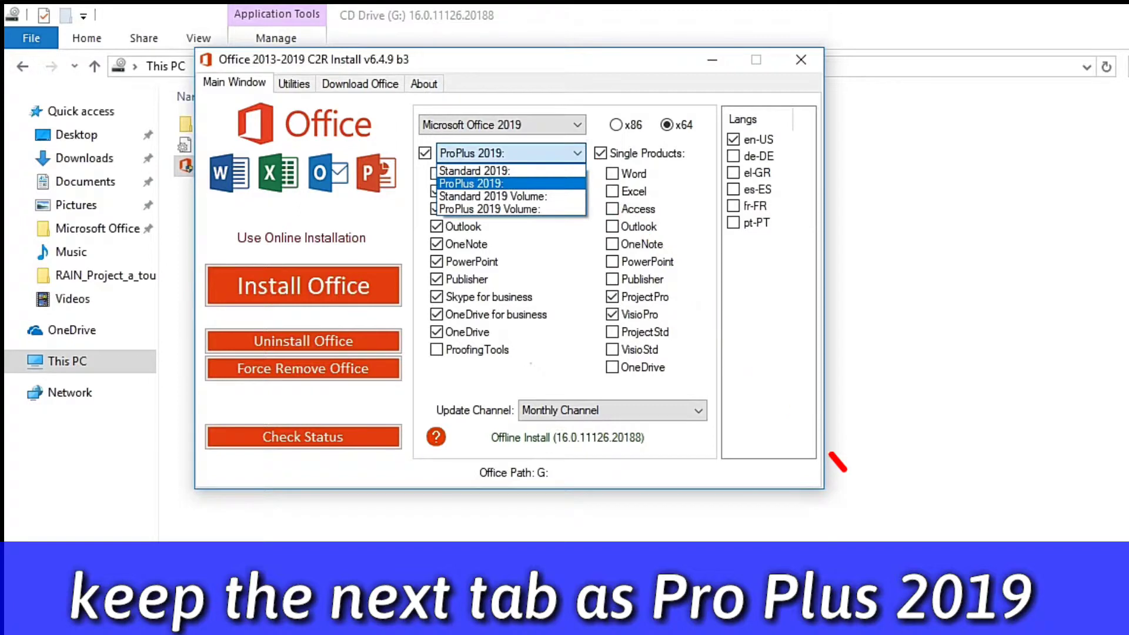
pyautogui.press('Up')
pyautogui.press('Down')
pyautogui.press('Down')
pyautogui.press('Down')
pyautogui.press('Up')
pyautogui.press('Up')
pyautogui.press('Up')
pyautogui.press('Down')
pyautogui.press('Return')
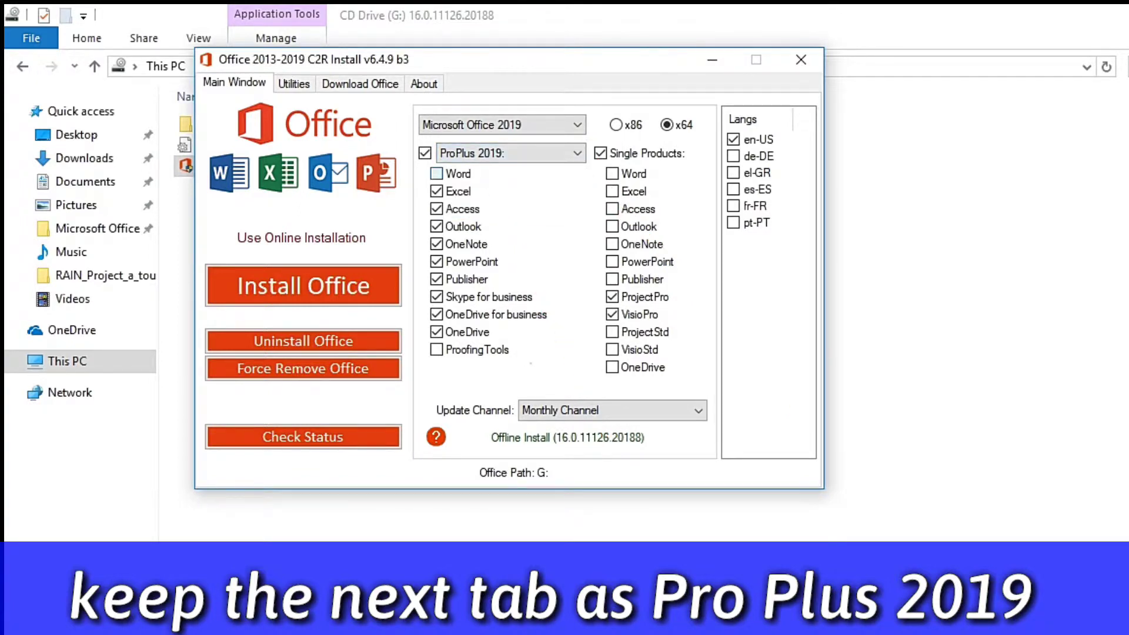
# - Include Word in the ProPlus 2019 set and clear Word under Single Products
pyautogui.click(436, 173)
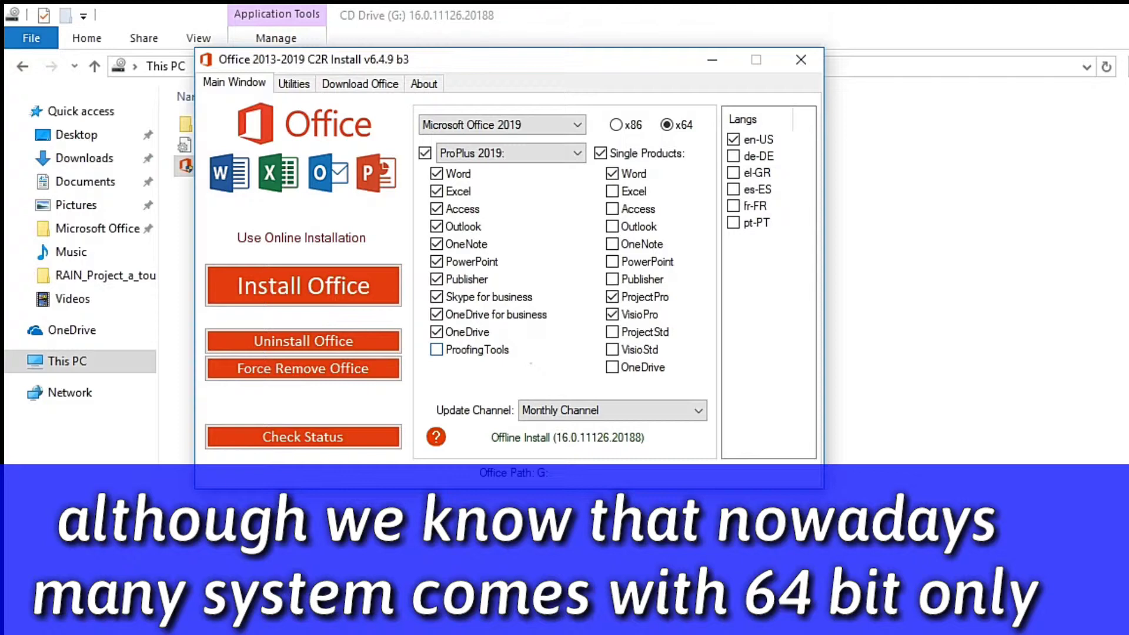
pyautogui.click(612, 174)
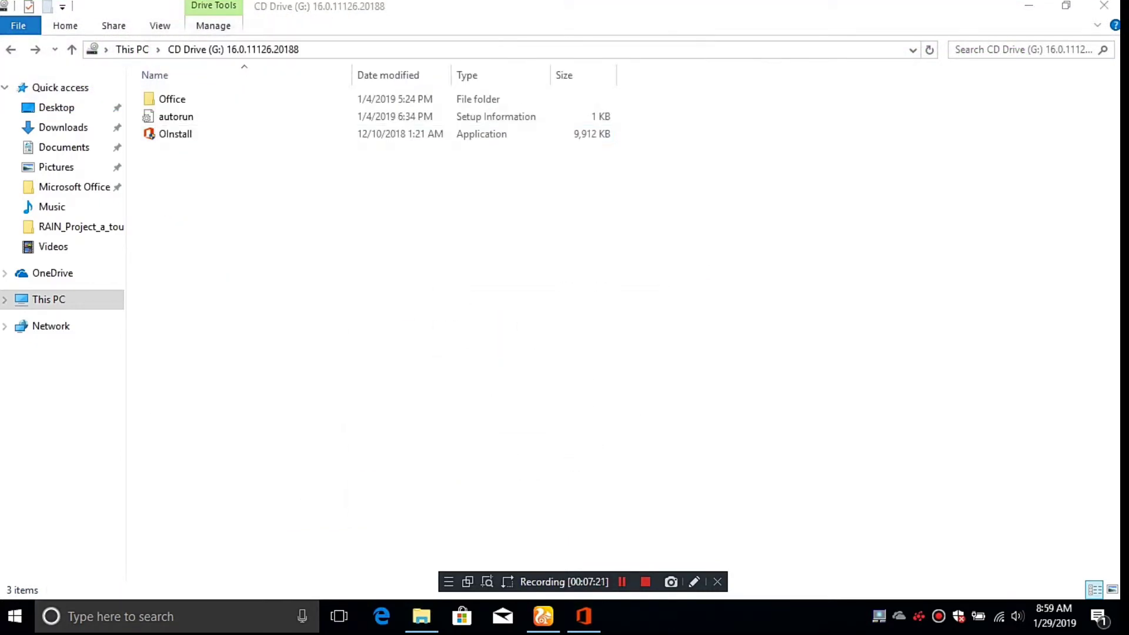
# - Find and launch Word from the system search, then go back from the product key entry
pyautogui.press('super+s')
pyautogui.write('woed')
pyautogui.press('BackSpace')
pyautogui.press('BackSpace')
pyautogui.press('BackSpace')
pyautogui.press('BackSpace')
pyautogui.write('word')
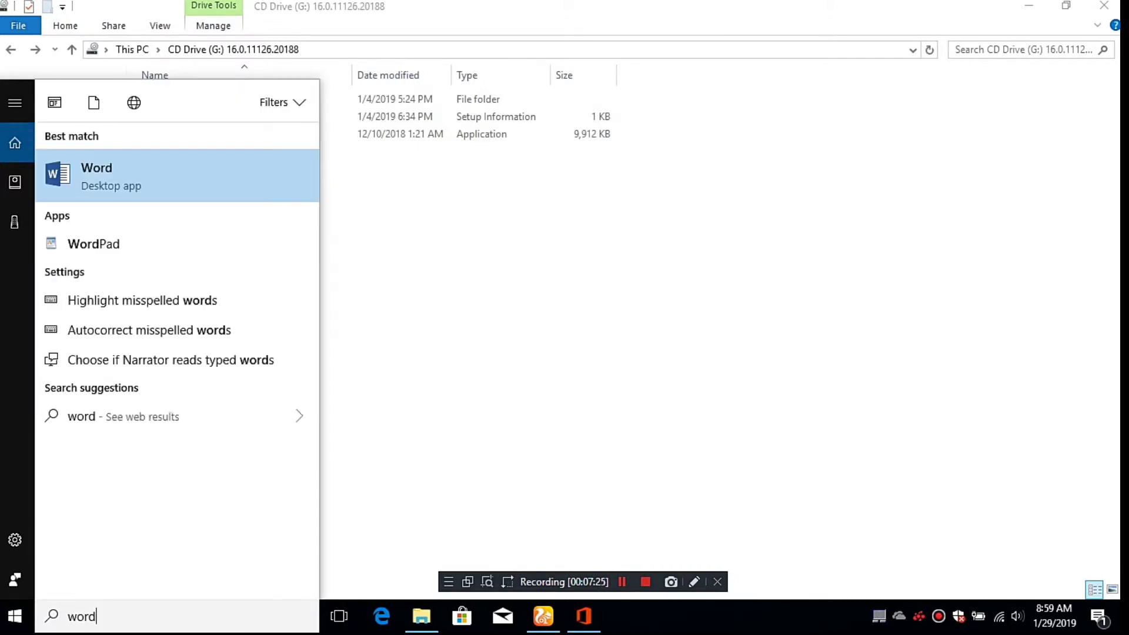
pyautogui.press('Return')
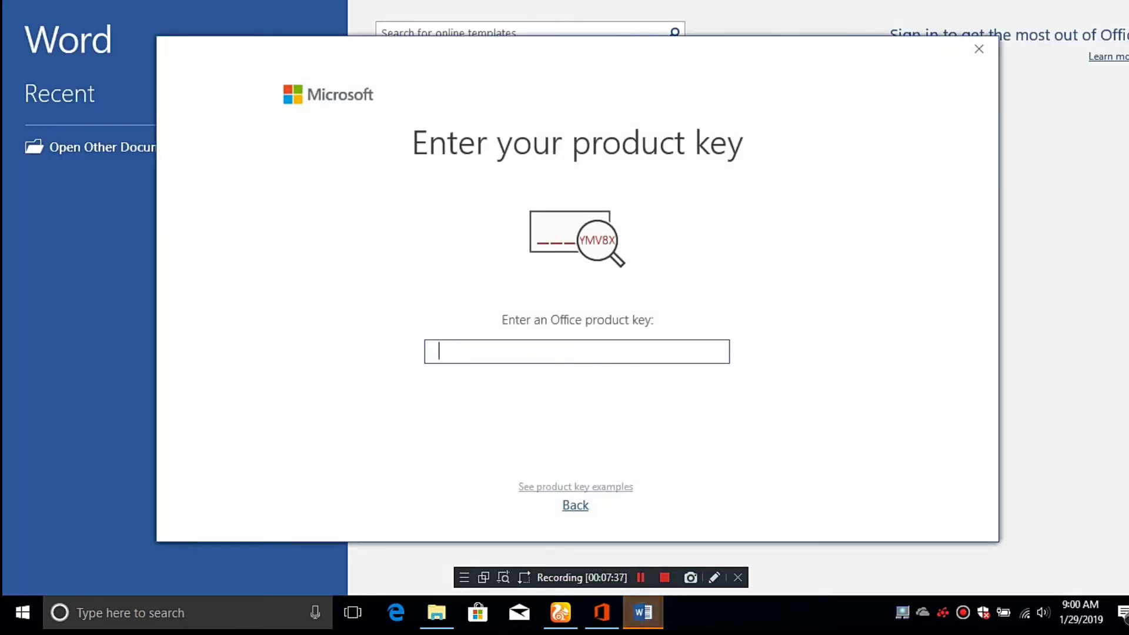
pyautogui.click(576, 506)
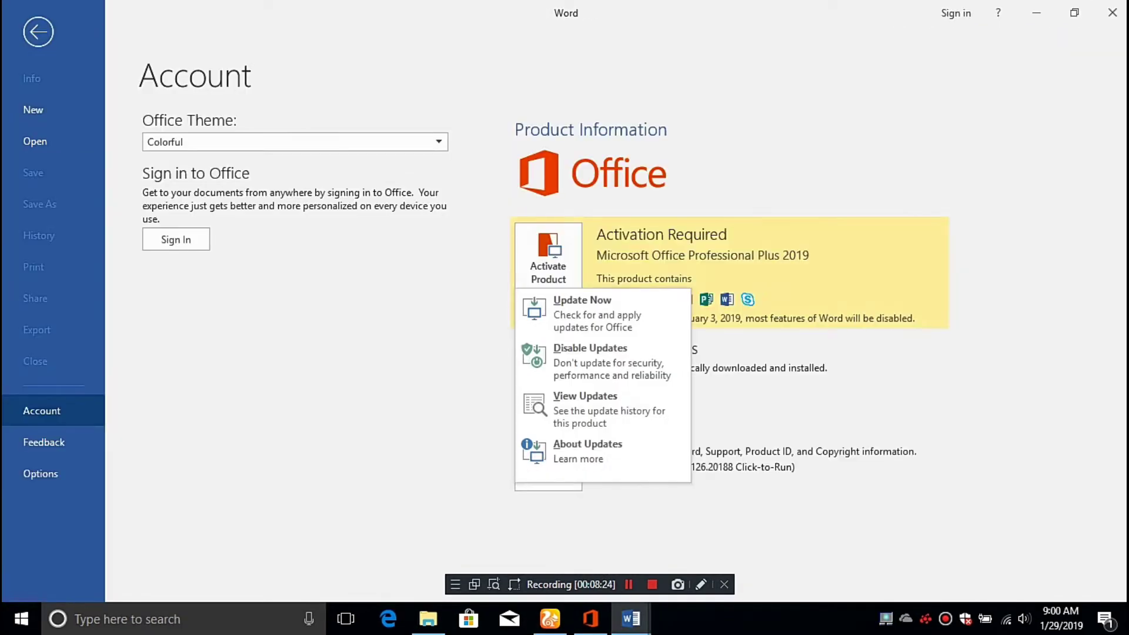
# - Convert the Office licence with Office RETAIL => VL in Office 2013-2019 C2R Install and close the tool
pyautogui.press('Escape')
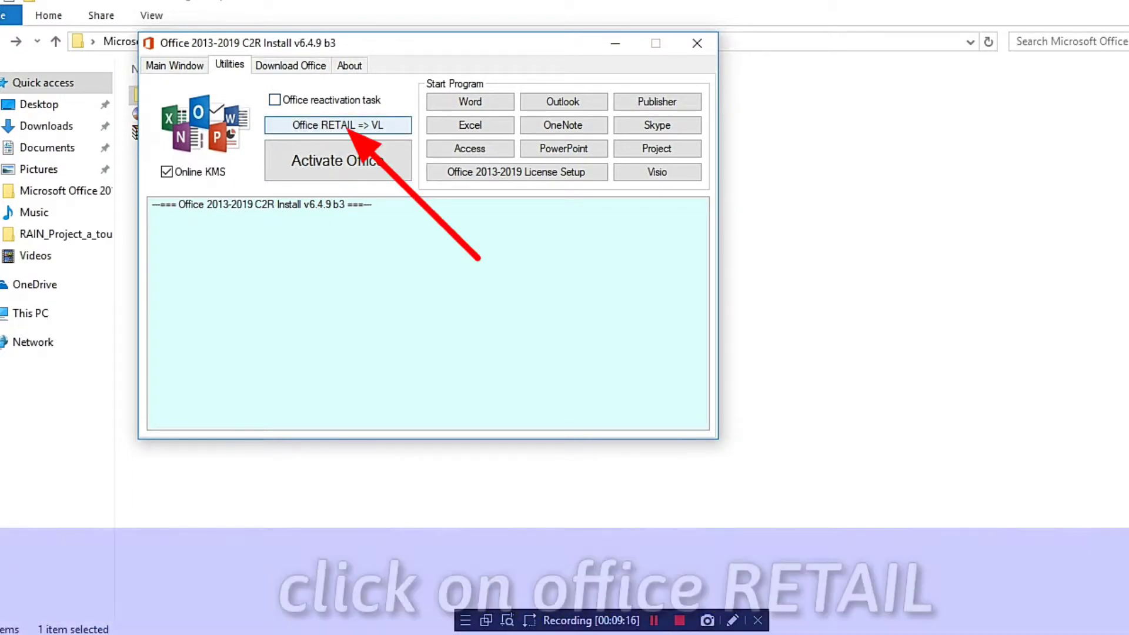
pyautogui.click(347, 125)
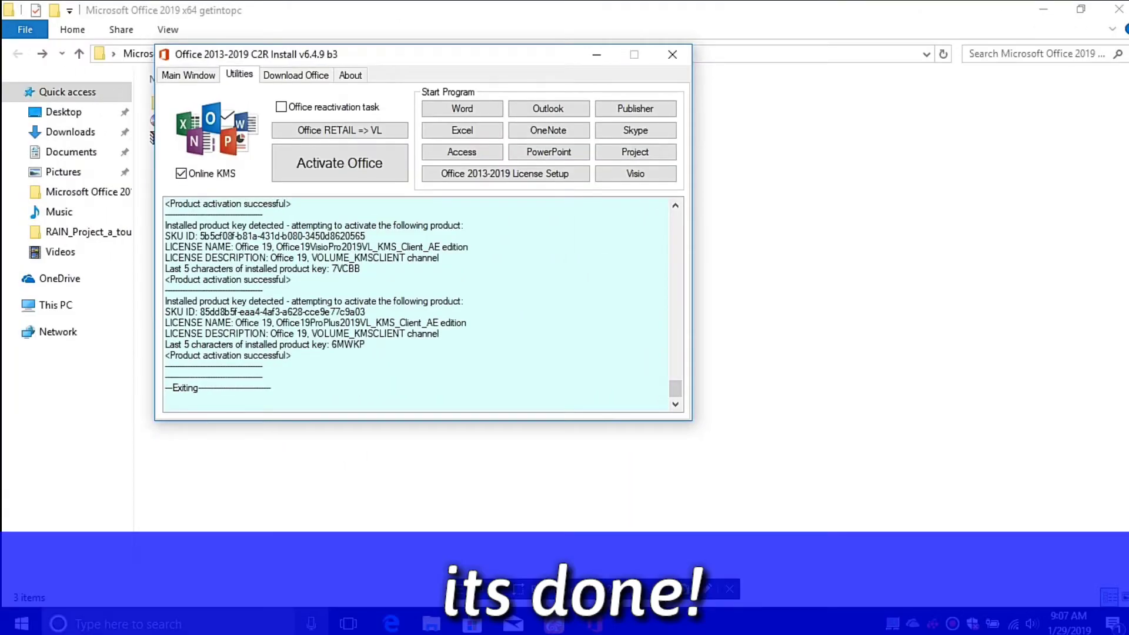
pyautogui.click(672, 54)
# - Find Word with the system search term "word" and launch it
pyautogui.click(183, 623)
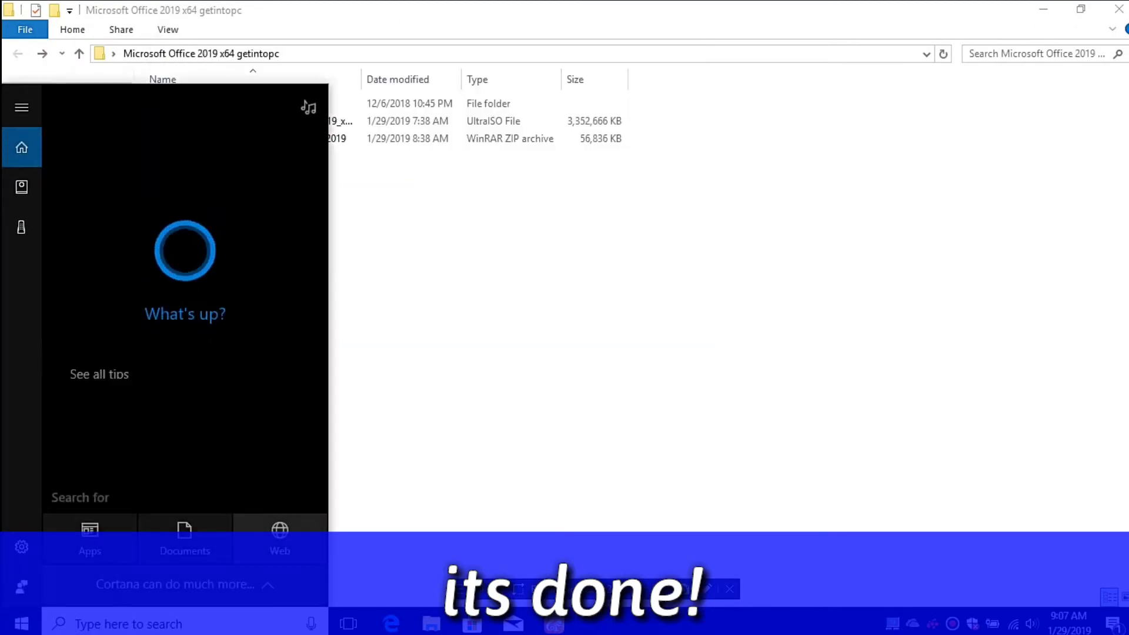
pyautogui.write('word')
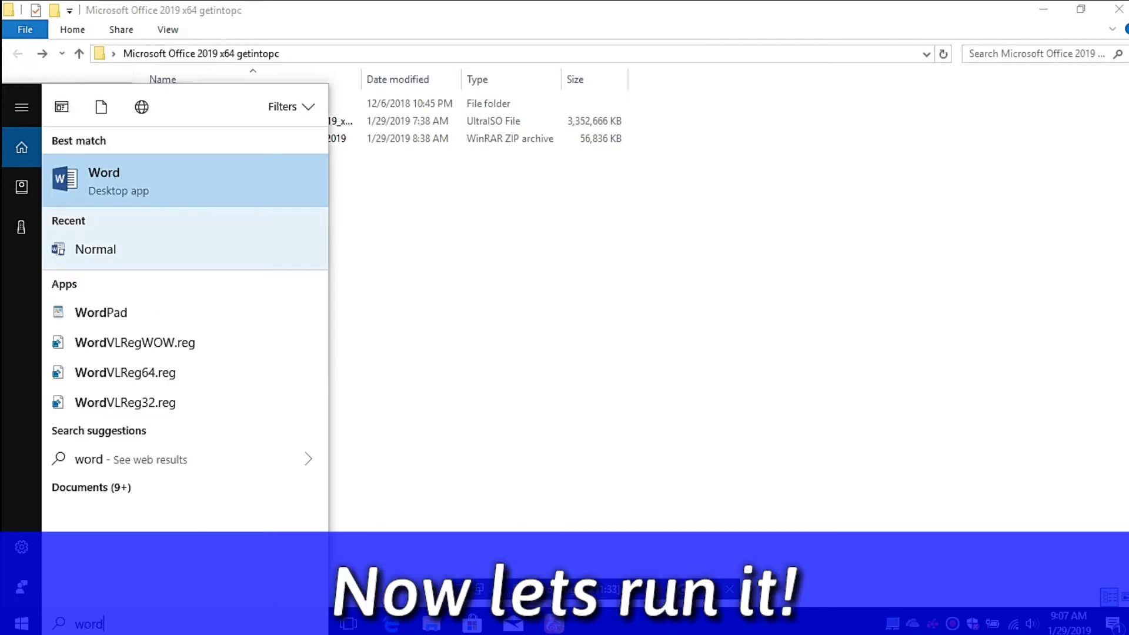
pyautogui.press('Return')
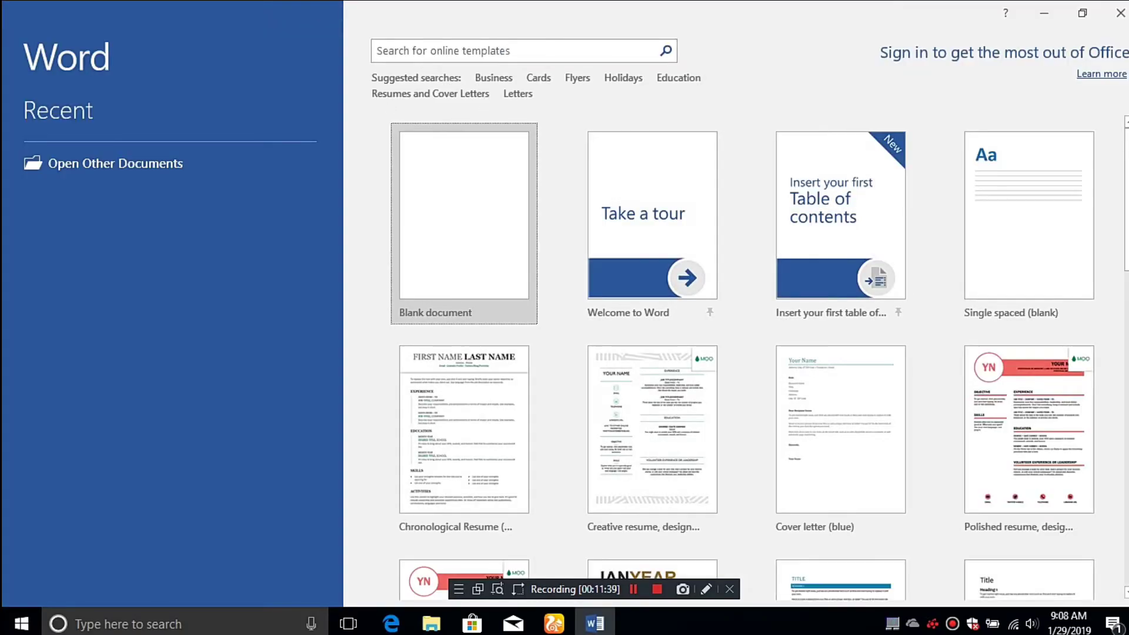
# - Create a blank document and show the Account page with the product's activation information
pyautogui.press('Return')
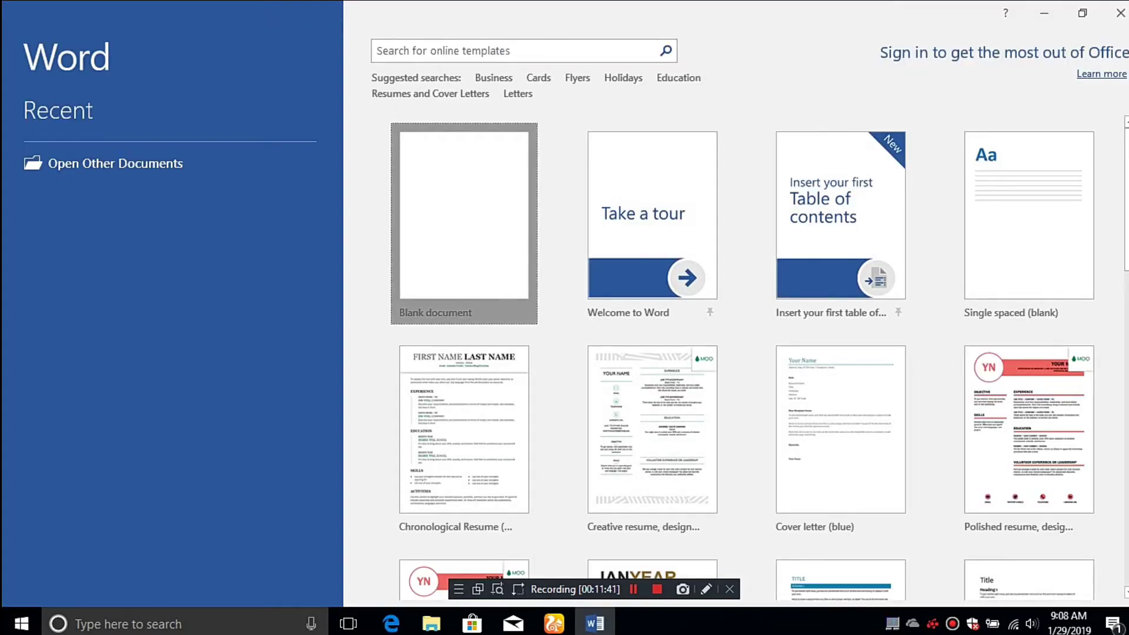
pyautogui.press('Return')
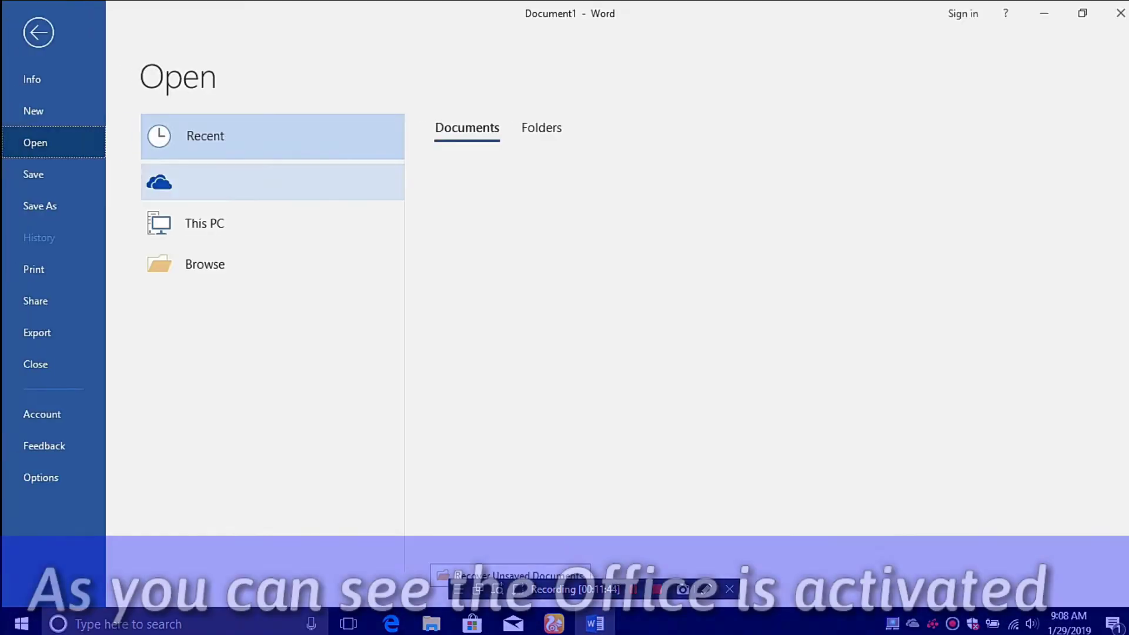
pyautogui.click(53, 414)
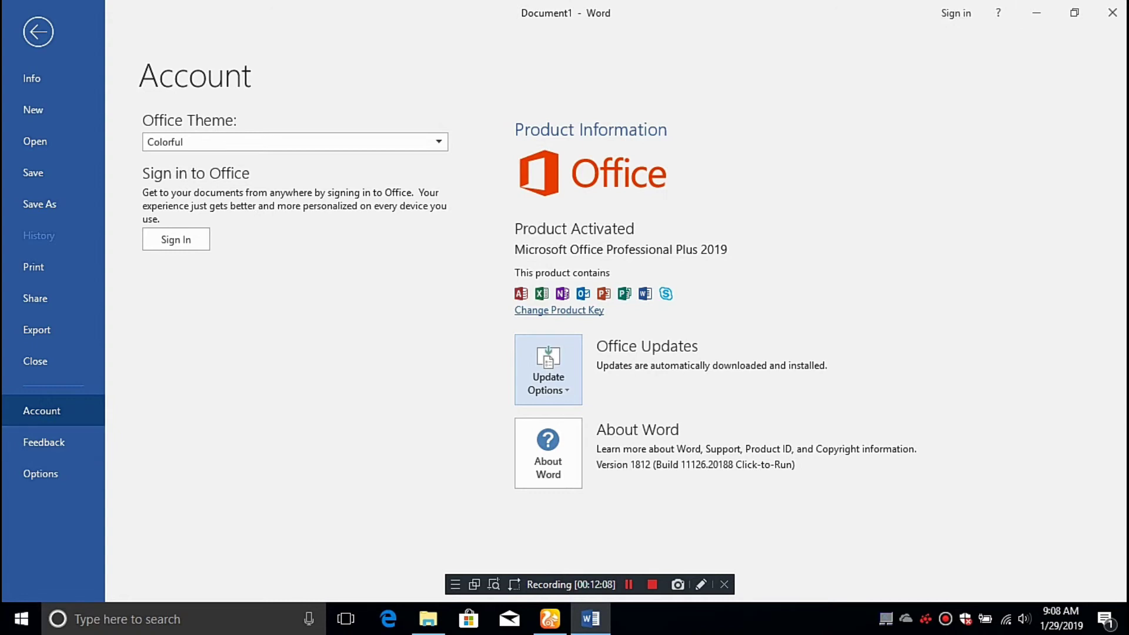
# - Find PowerPoint with the system search term "power" and launch it
pyautogui.press('super')
pyautogui.write('p')
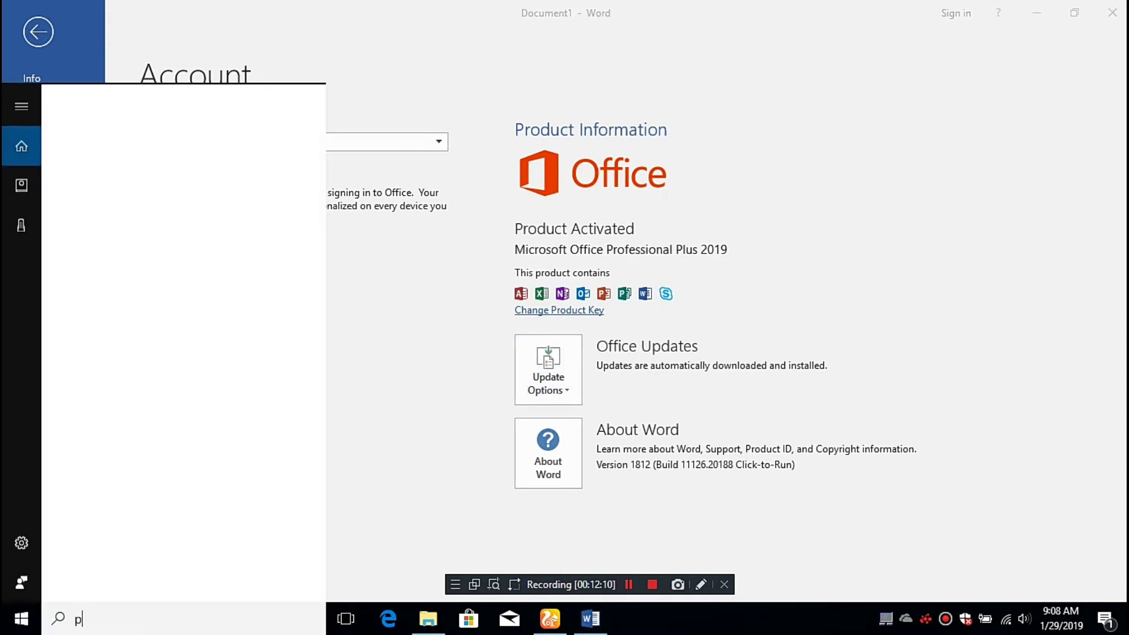
pyautogui.write('ower')
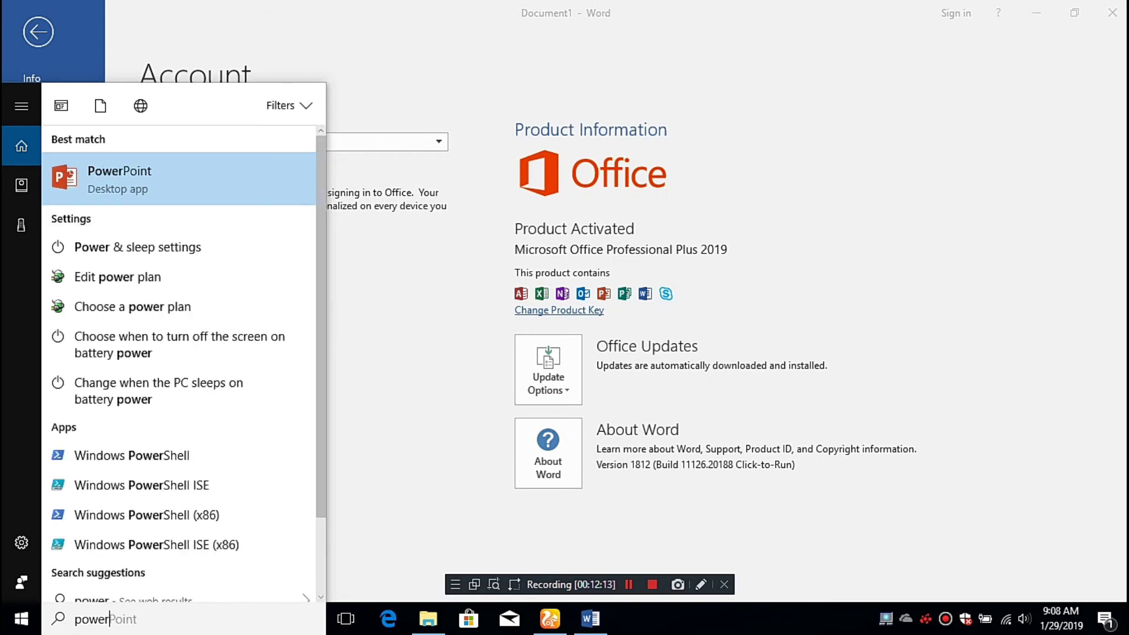
pyautogui.press('Return')
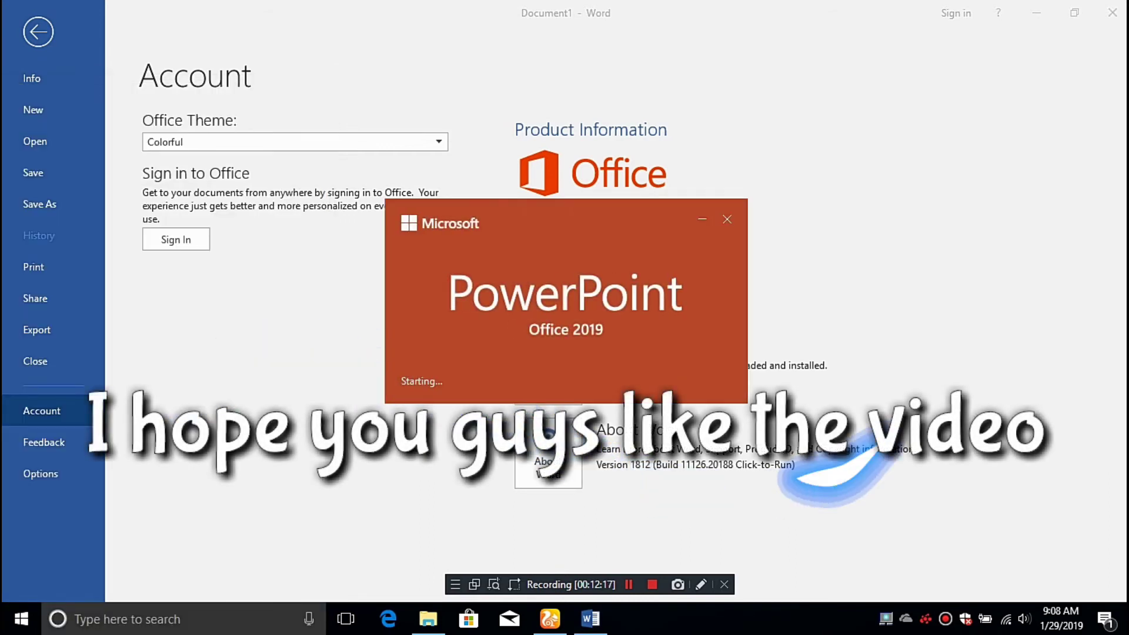
# - Close the open Office window and the "Microsoft Office 2019 x64 getintopc" folder window
pyautogui.click(1112, 13)
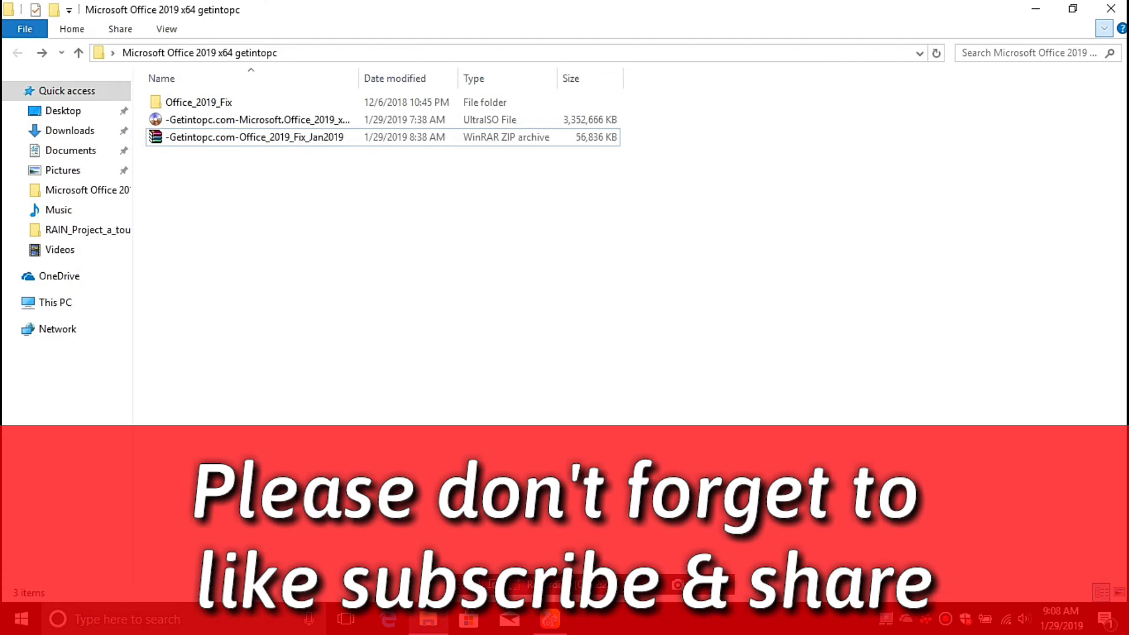
pyautogui.click(1111, 9)
pyautogui.click(176, 619)
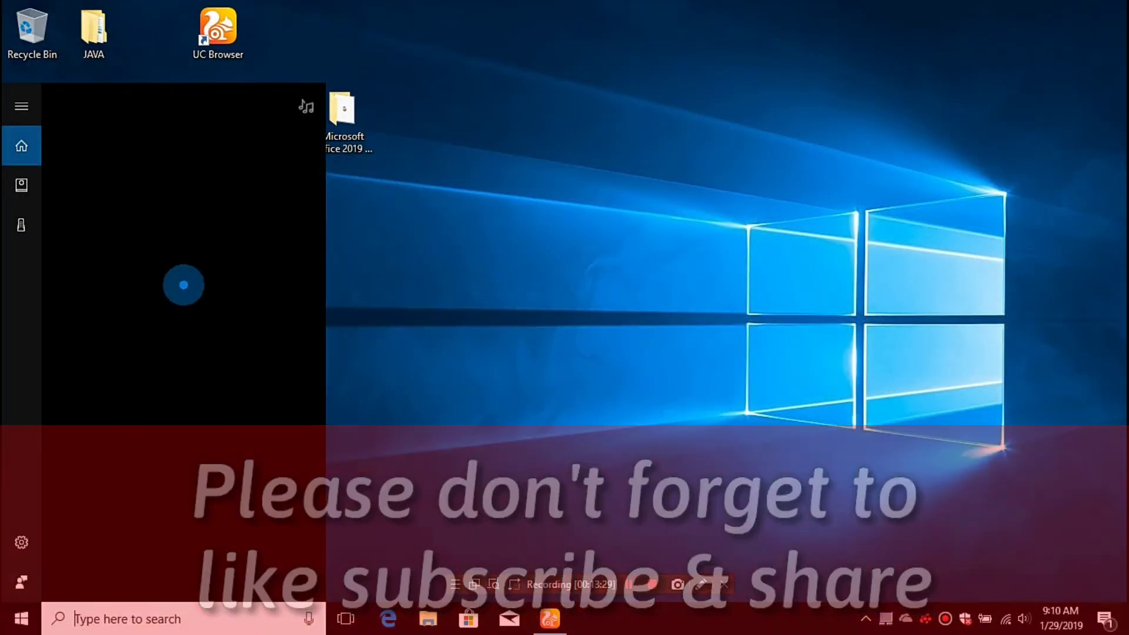
pyautogui.write('w')
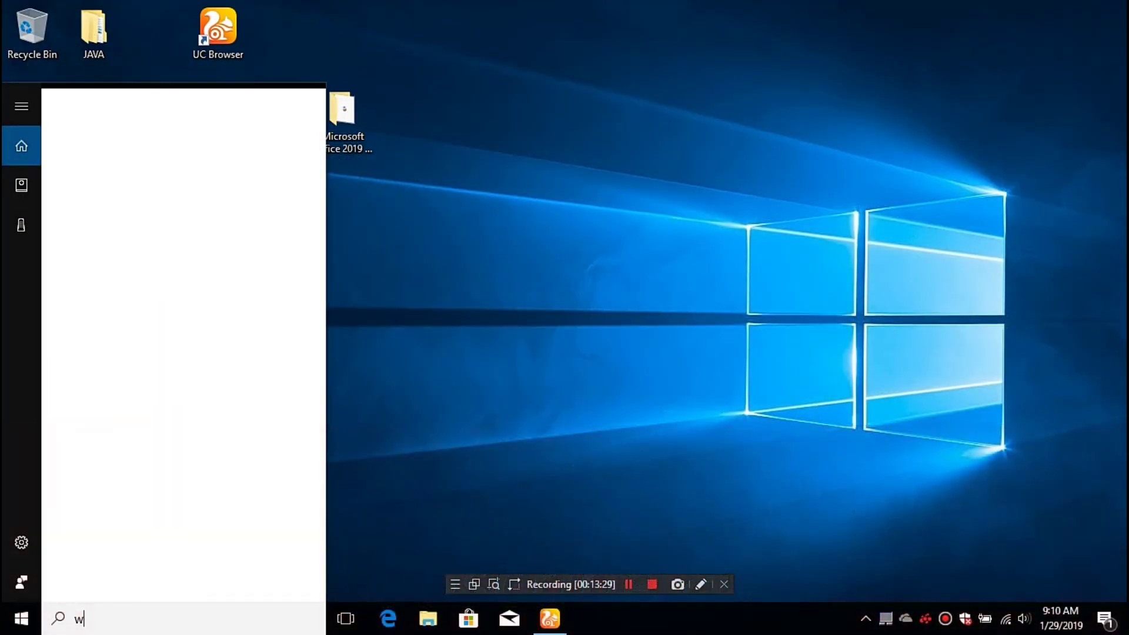
pyautogui.write('ord')
pyautogui.press('BackSpace')
pyautogui.press('BackSpace')
pyautogui.press('BackSpace')
pyautogui.press('BackSpace')
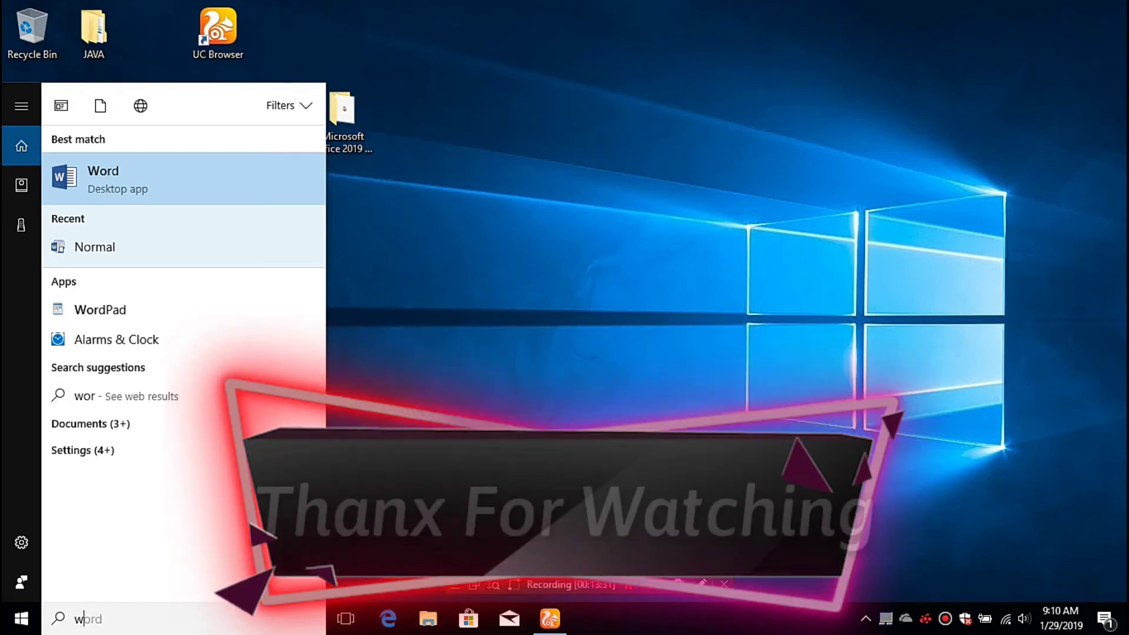
pyautogui.press('Escape')
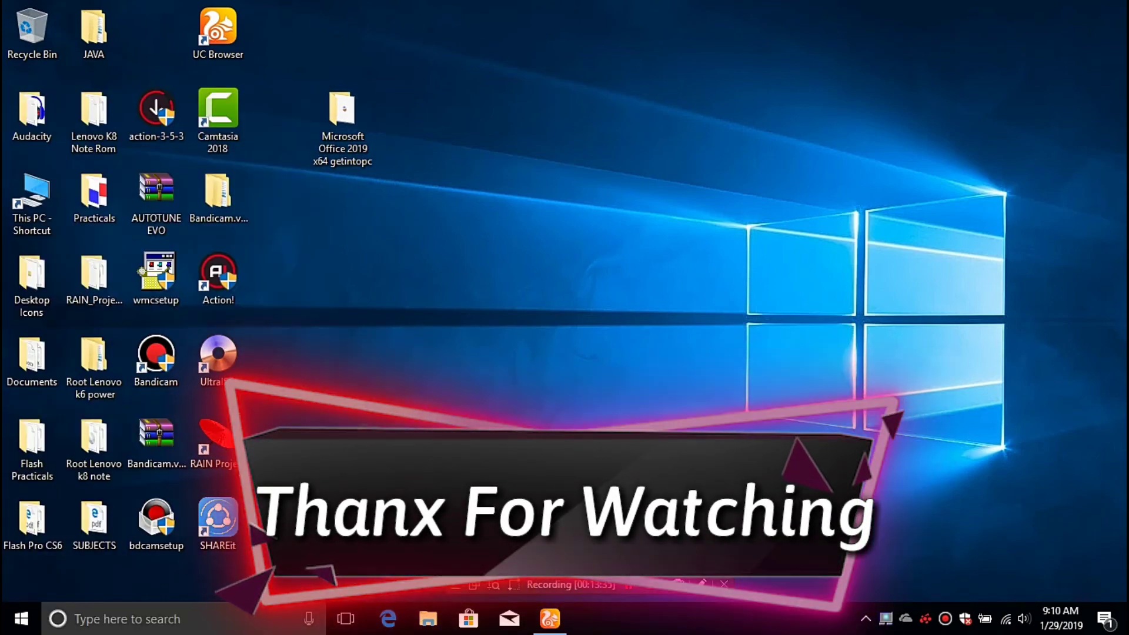